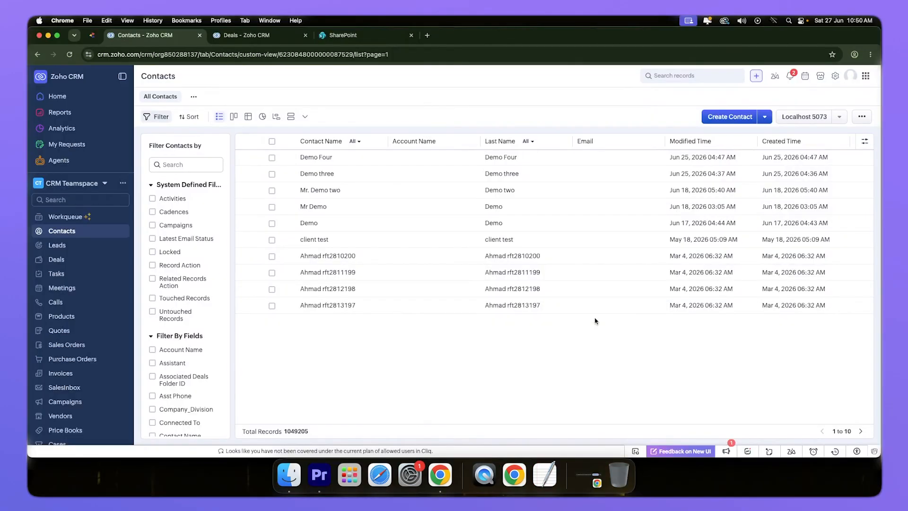
# - Create a new workflow rule for the Deals module named "Create Subfolder when Closed Won"
pyautogui.click(836, 75)
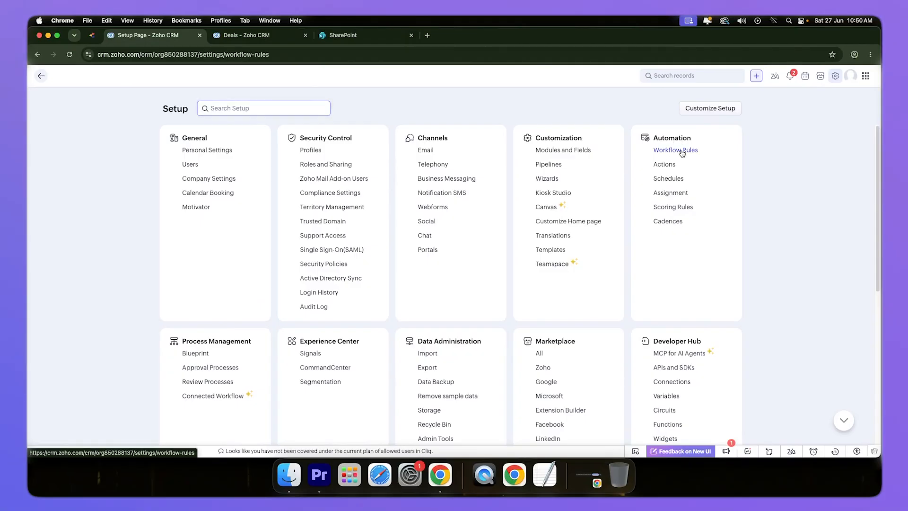
pyautogui.click(682, 151)
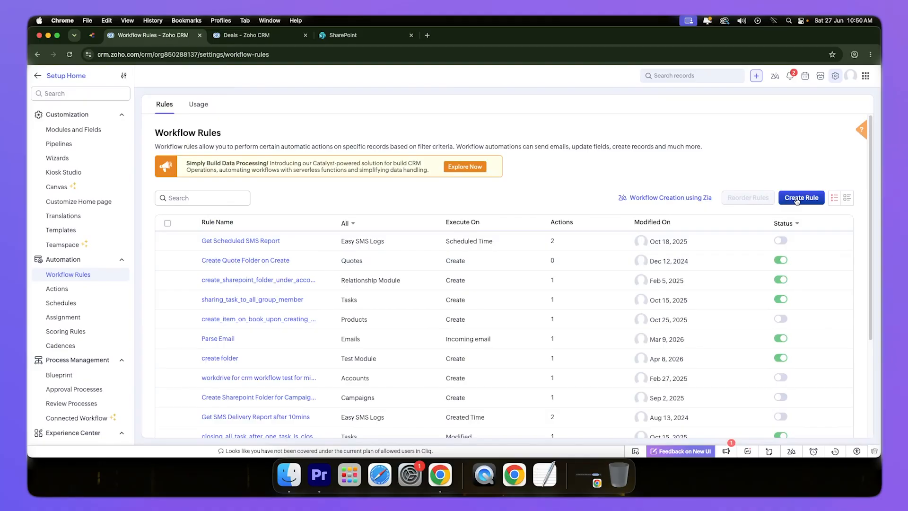
pyautogui.click(797, 200)
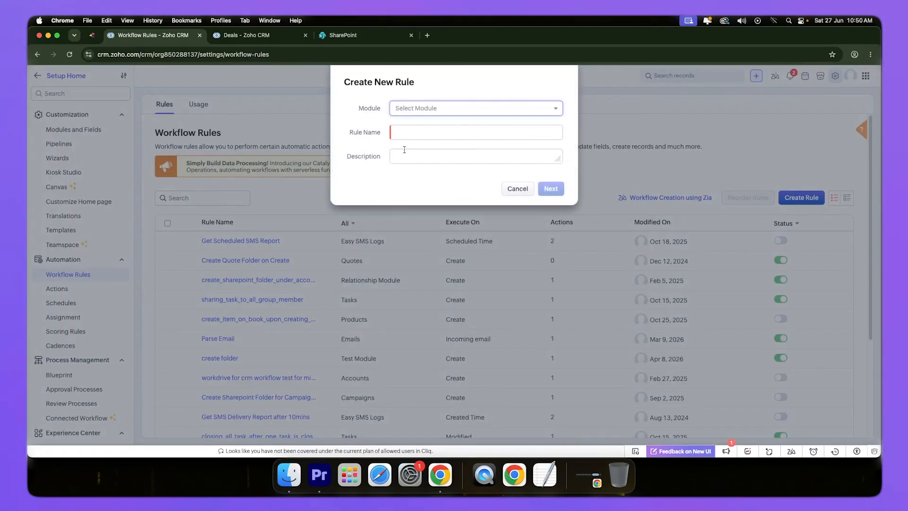
pyautogui.click(409, 110)
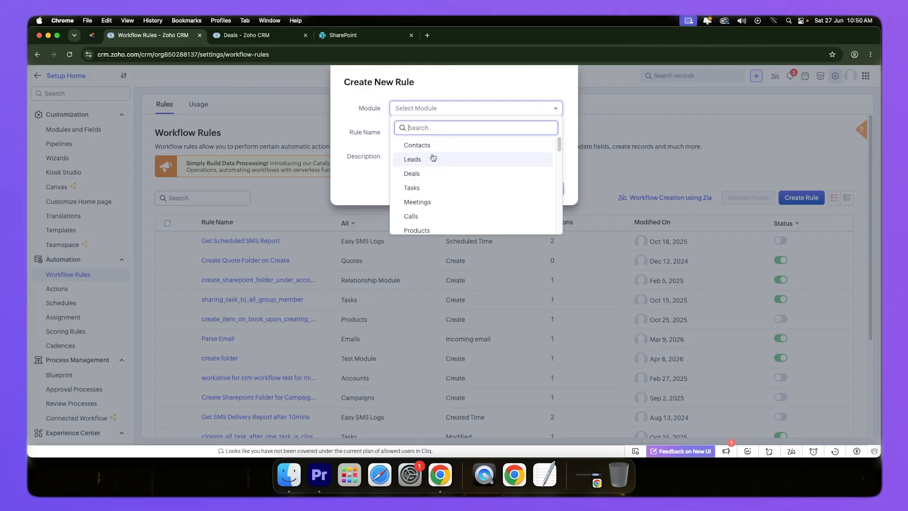
pyautogui.click(405, 174)
pyautogui.click(437, 130)
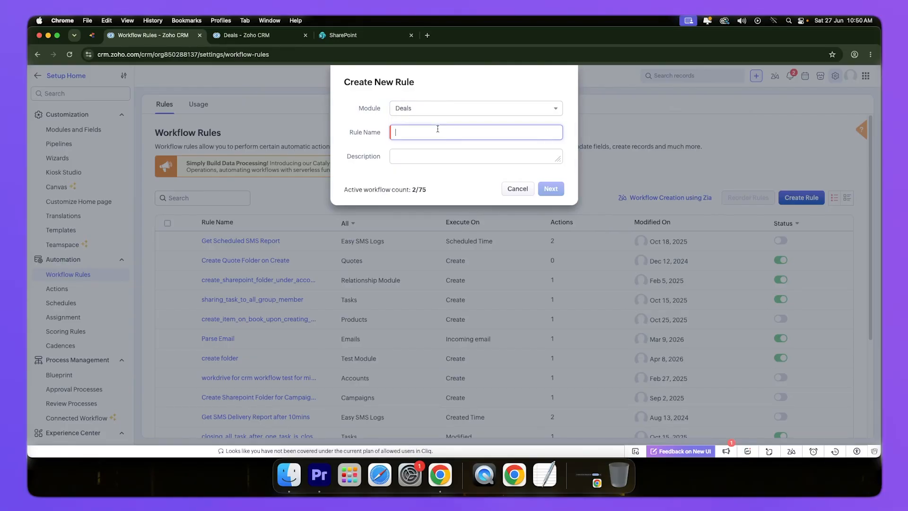
pyautogui.write('Create Subfo')
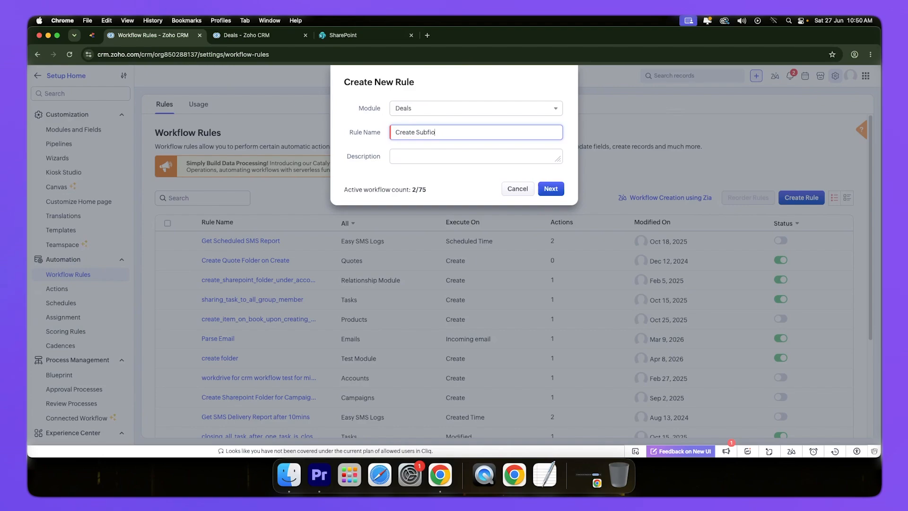
pyautogui.write('lder when Clos')
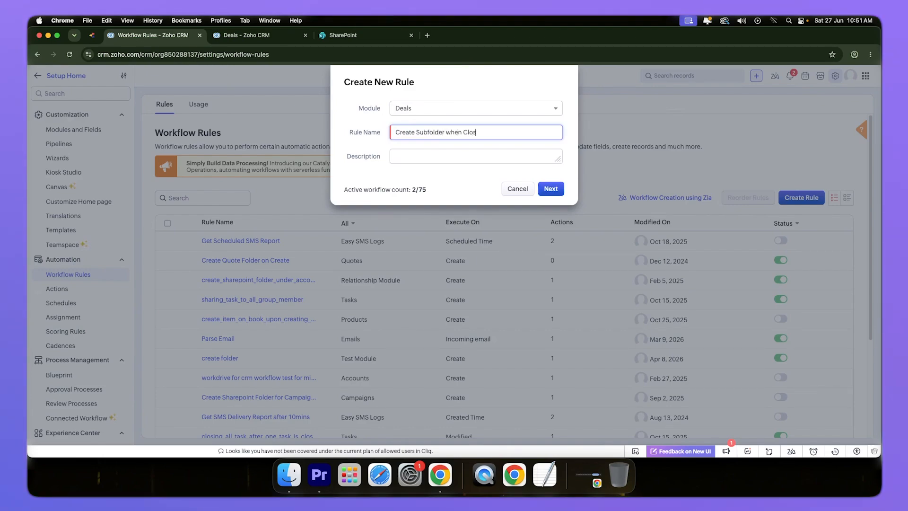
pyautogui.write('ed Won')
pyautogui.click(551, 189)
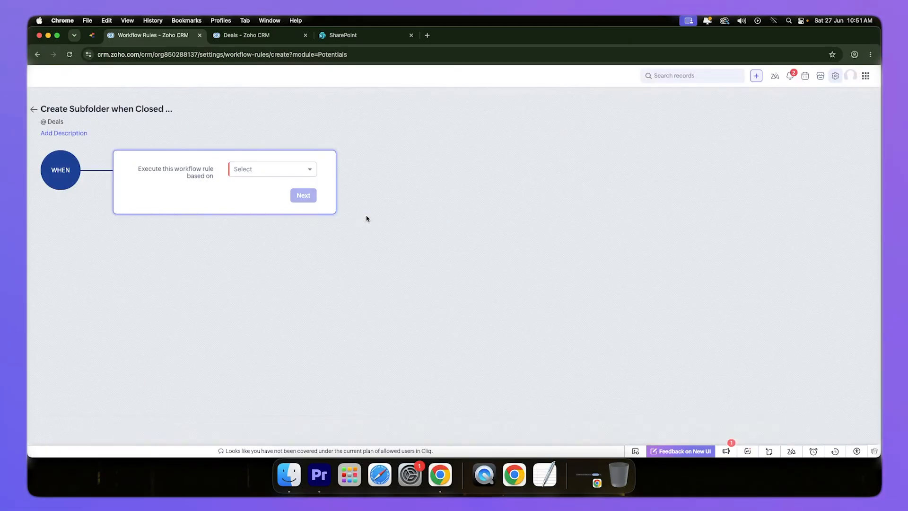
# - Set the rule to run on the record action Edit when specific fields get modified, repeating whenever a deal is edited
pyautogui.click(273, 177)
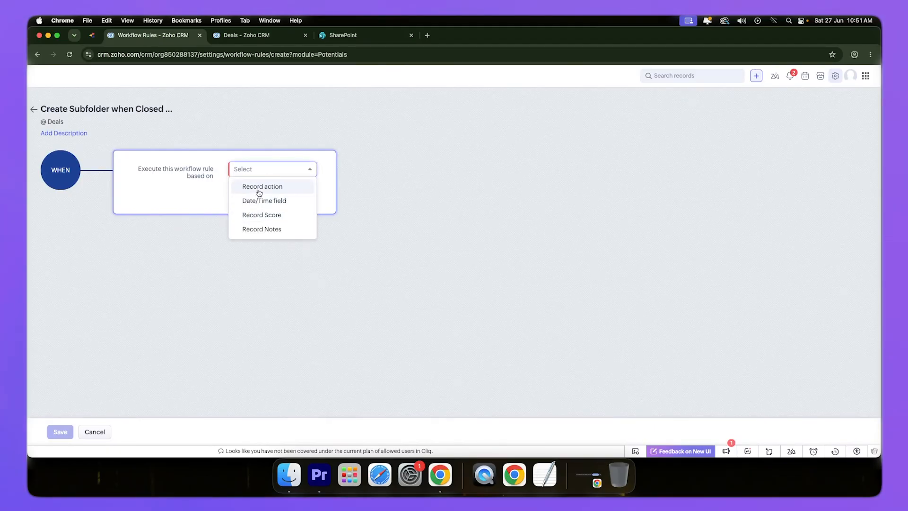
pyautogui.click(256, 186)
pyautogui.click(252, 192)
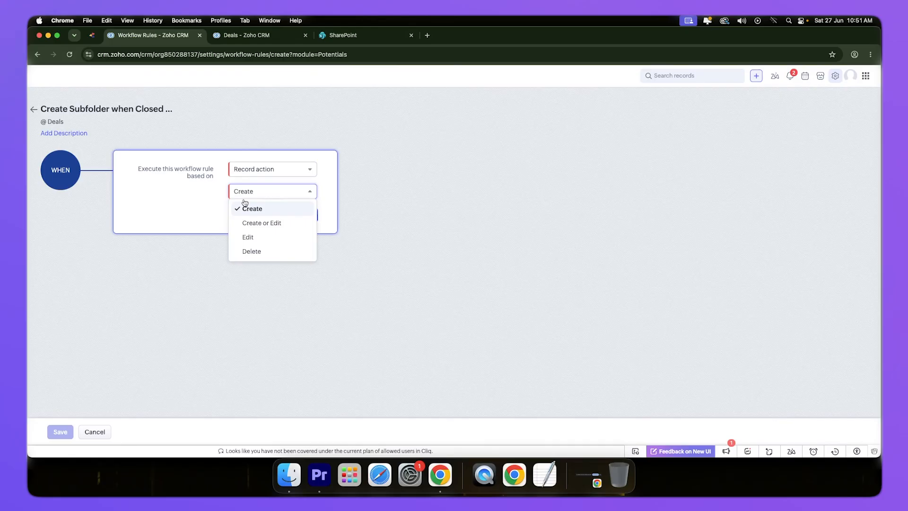
pyautogui.click(253, 239)
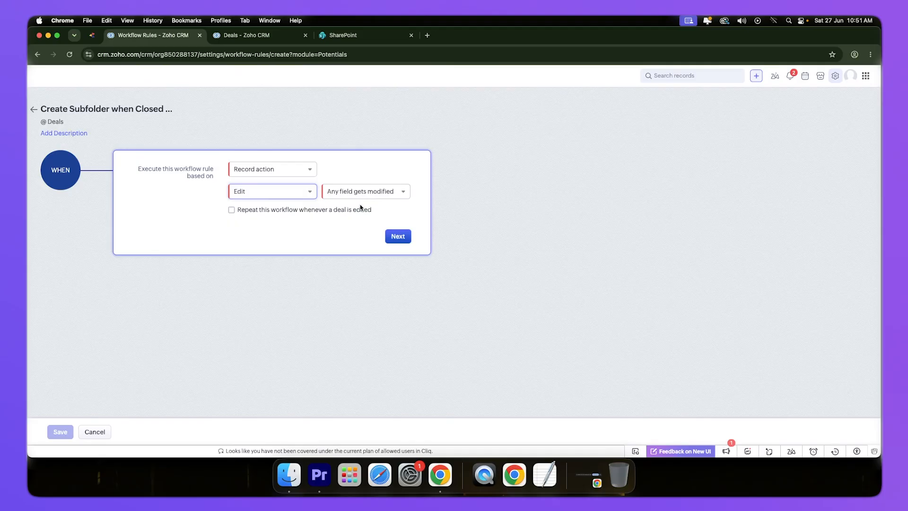
pyautogui.click(358, 192)
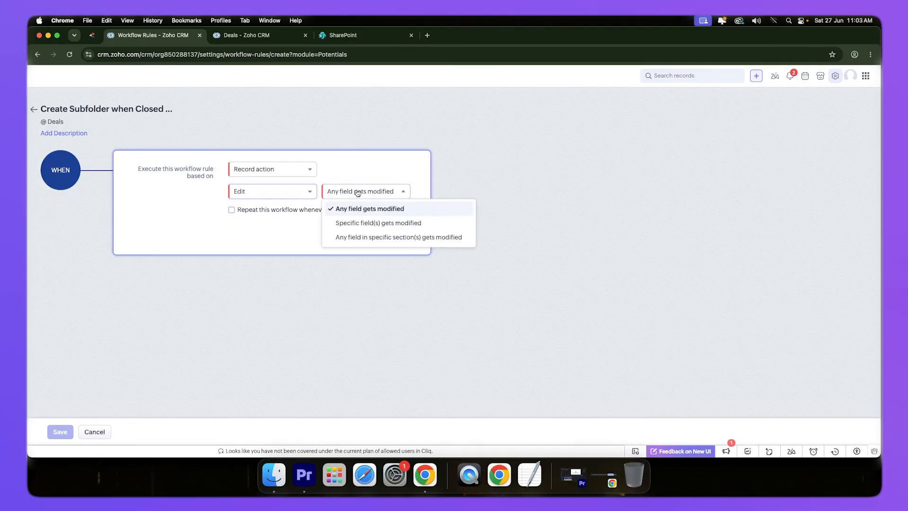
pyautogui.click(403, 224)
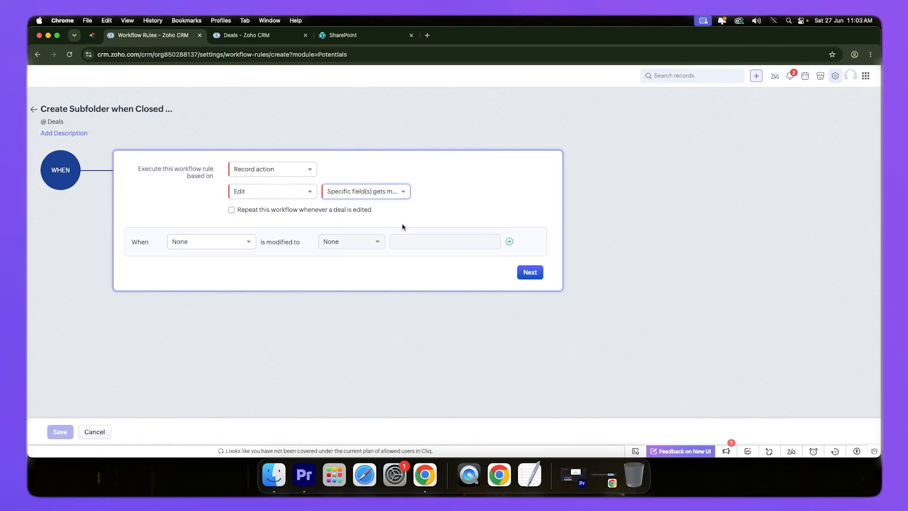
pyautogui.click(232, 210)
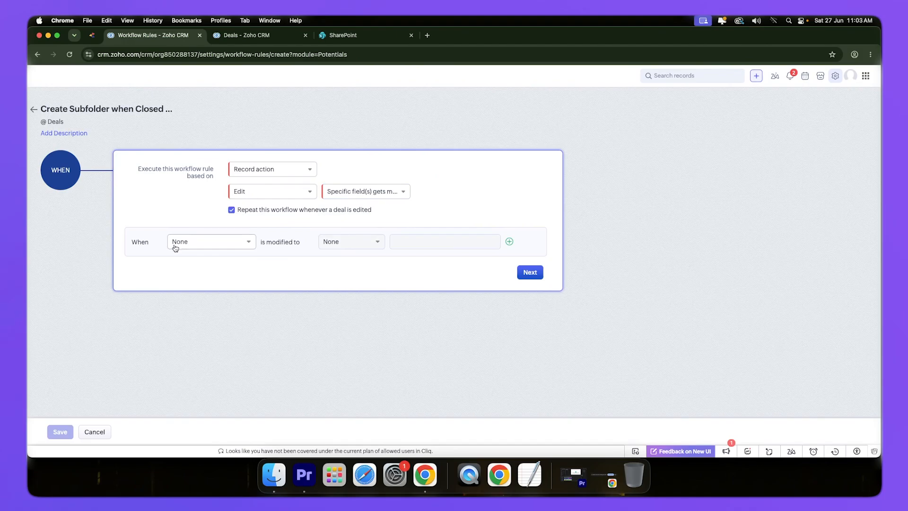
# - Define the rule's trigger as Stage being modified to the value Closed Won
pyautogui.click(194, 243)
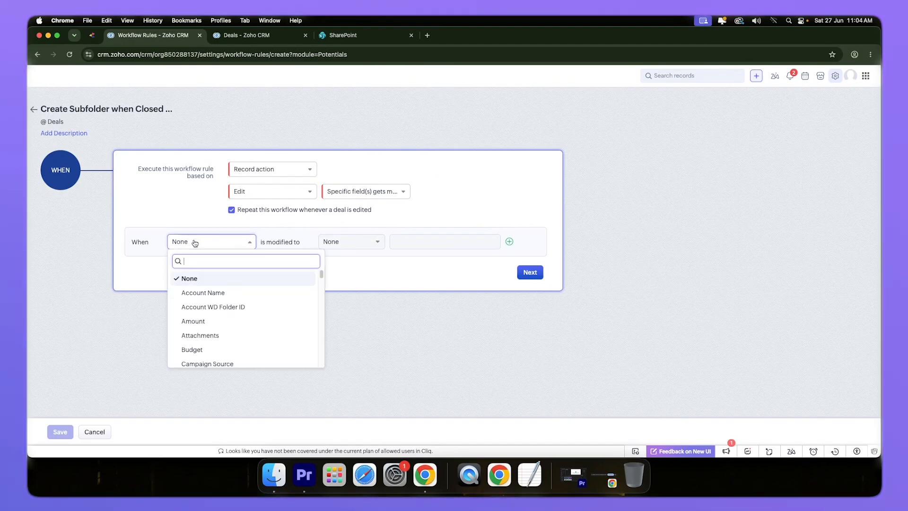
pyautogui.write('stage')
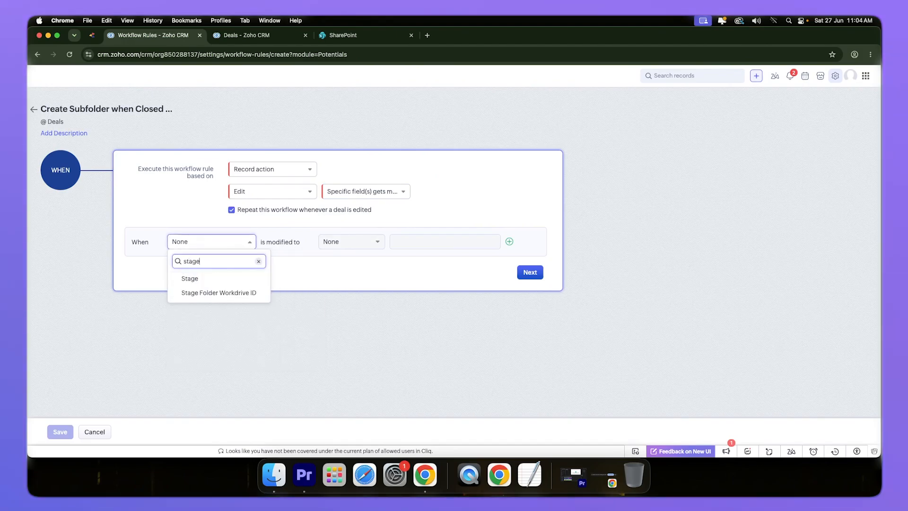
pyautogui.click(200, 278)
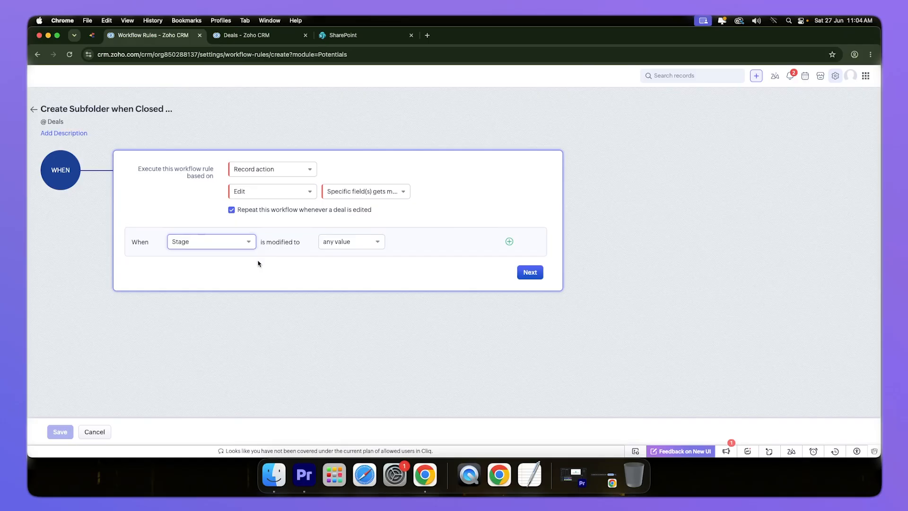
pyautogui.click(362, 242)
pyautogui.click(359, 276)
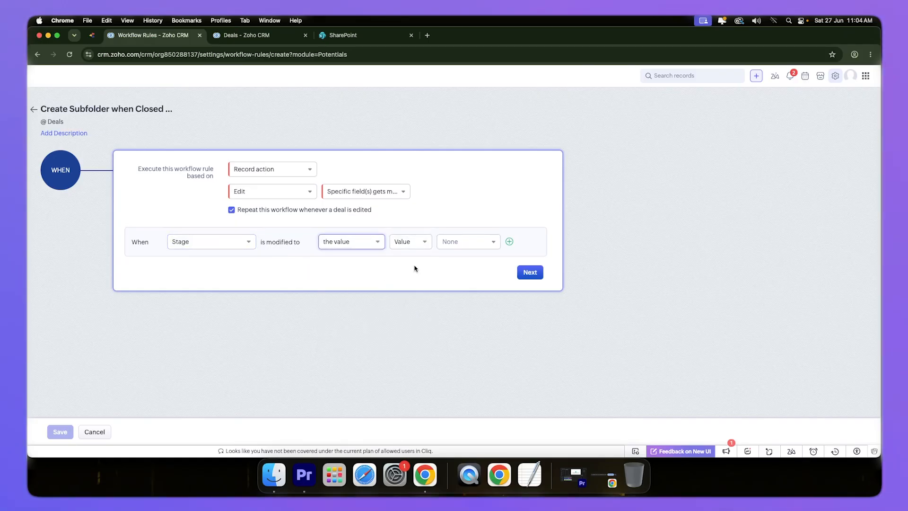
pyautogui.click(457, 242)
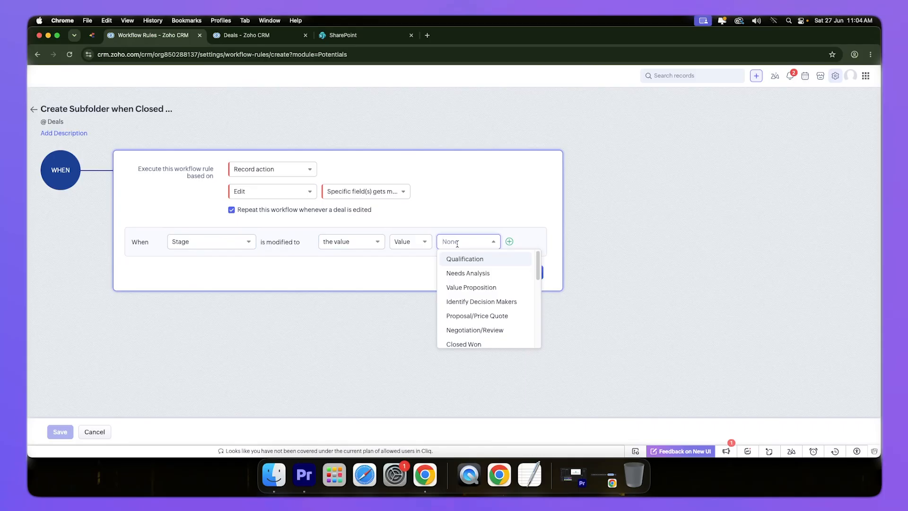
pyautogui.write('cl')
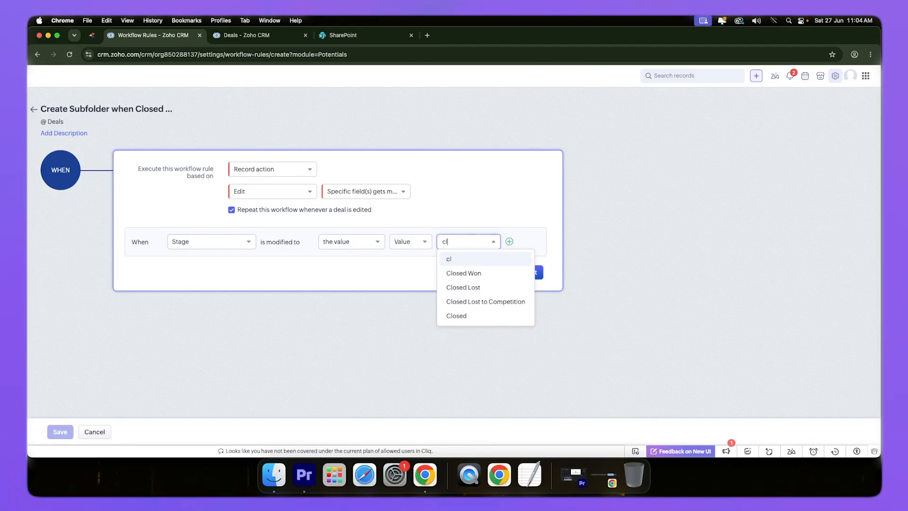
pyautogui.click(472, 278)
pyautogui.click(396, 306)
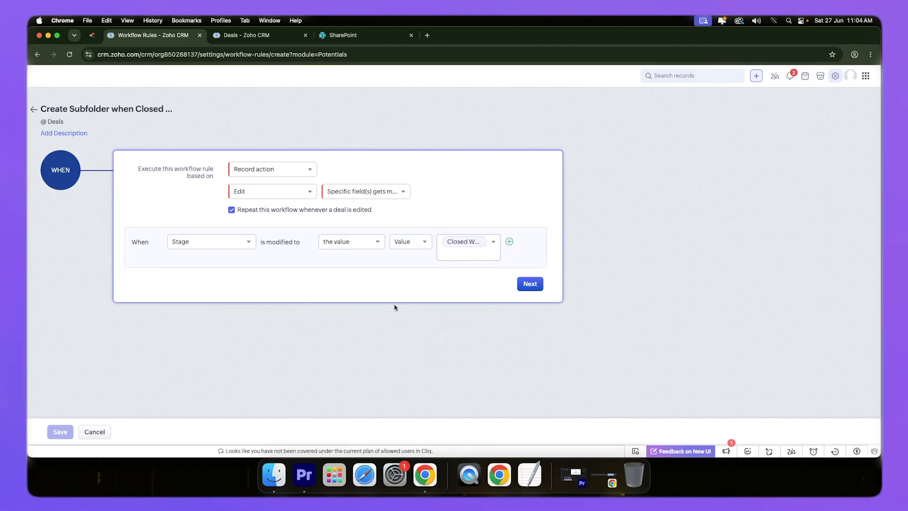
pyautogui.click(529, 284)
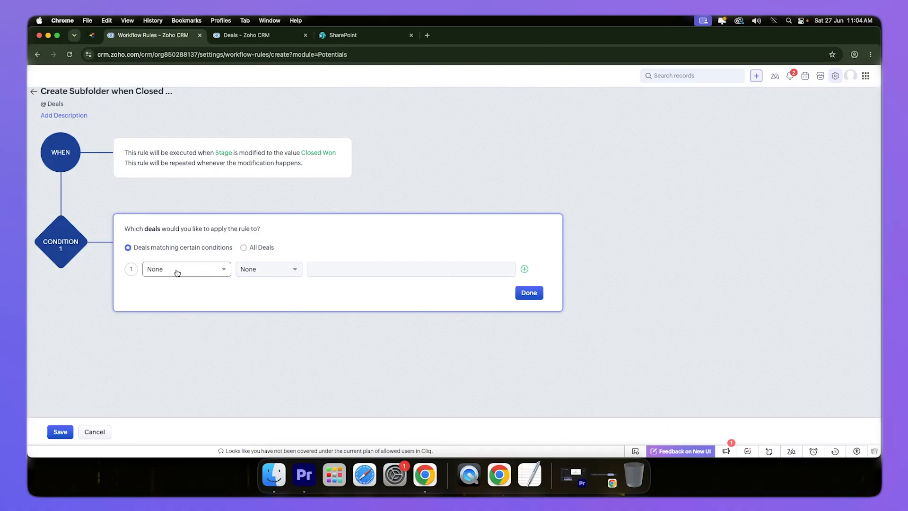
# - Limit the rule to deals whose Sharepoint Folder ID (EXT) is not empty
pyautogui.click(176, 273)
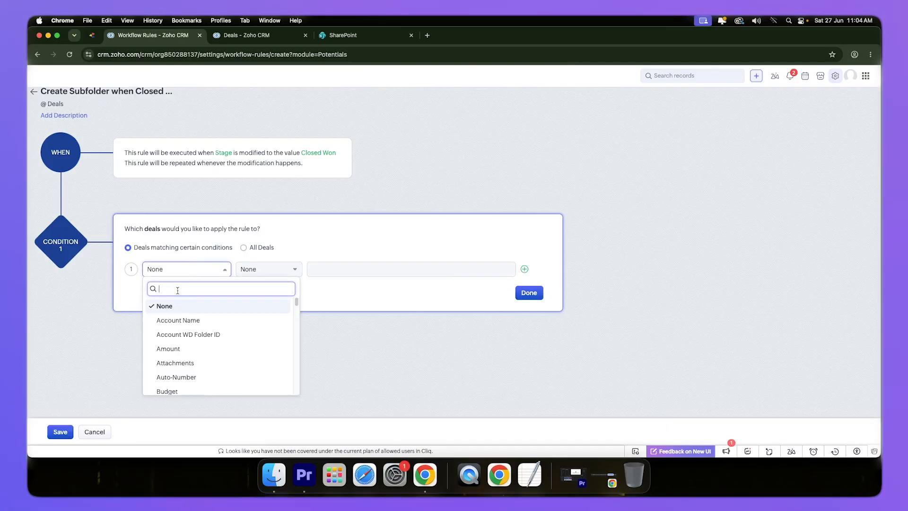
pyautogui.write('shar')
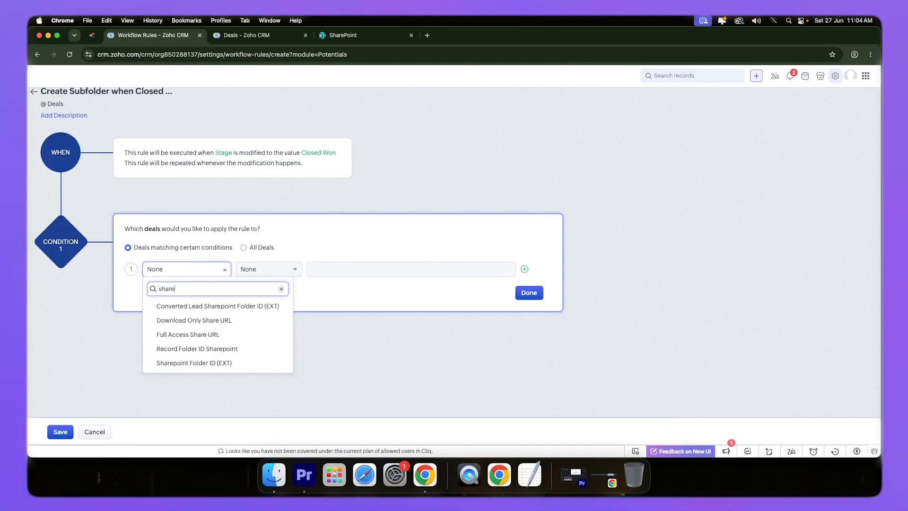
pyautogui.write('e')
pyautogui.click(194, 363)
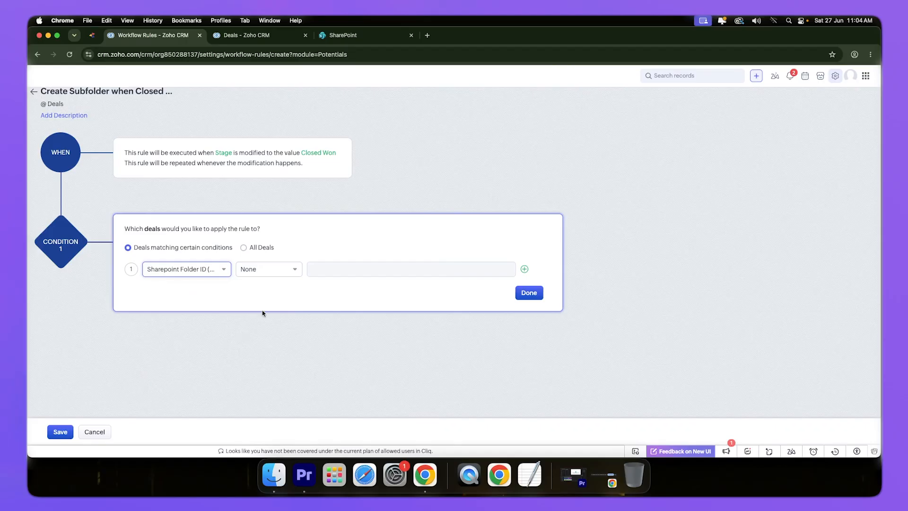
pyautogui.click(274, 268)
pyautogui.scroll(-2, 279, 350)
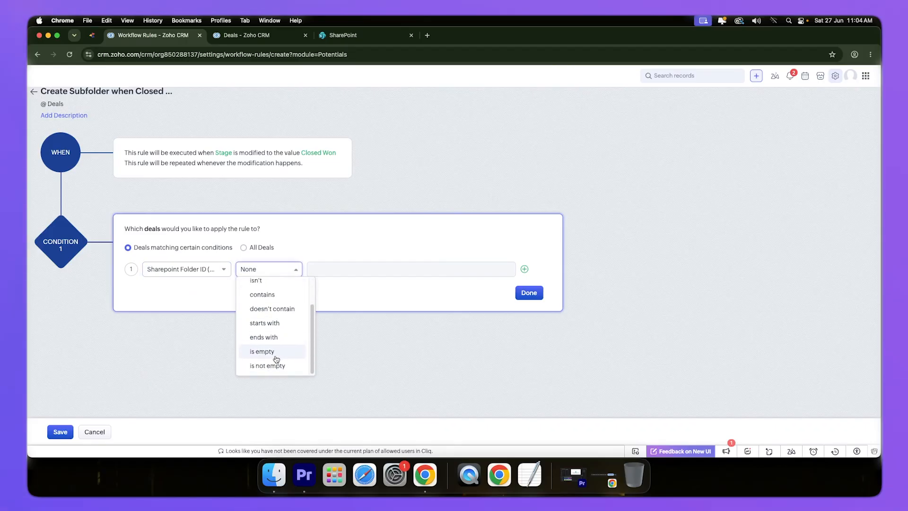
pyautogui.click(272, 367)
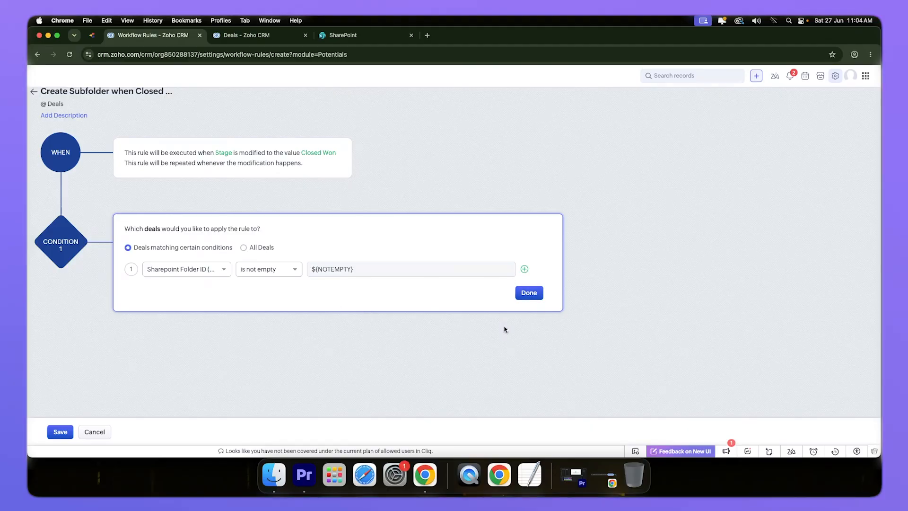
pyautogui.click(532, 293)
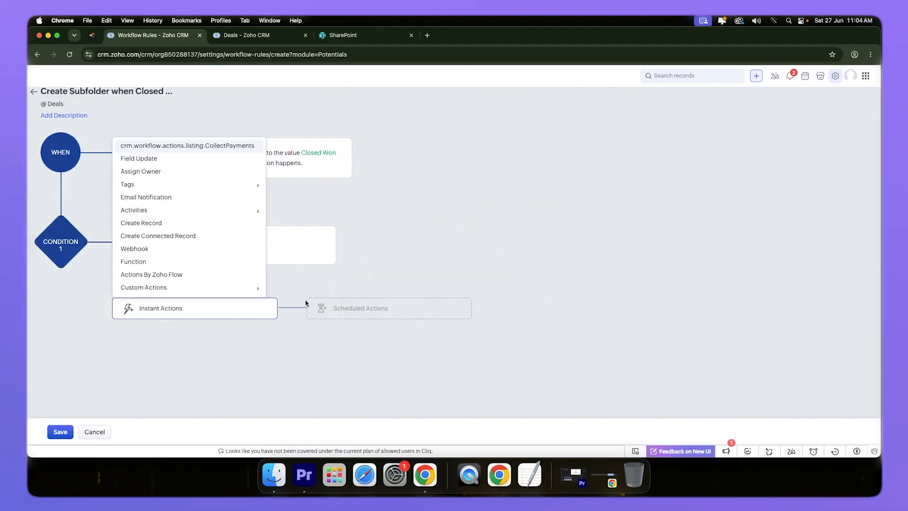
# - Add the custom instant action Create Sharepoint Setting(easysharepoint) that creates a SharePoint folder using a dynamic root folder
pyautogui.moveTo(169, 290)
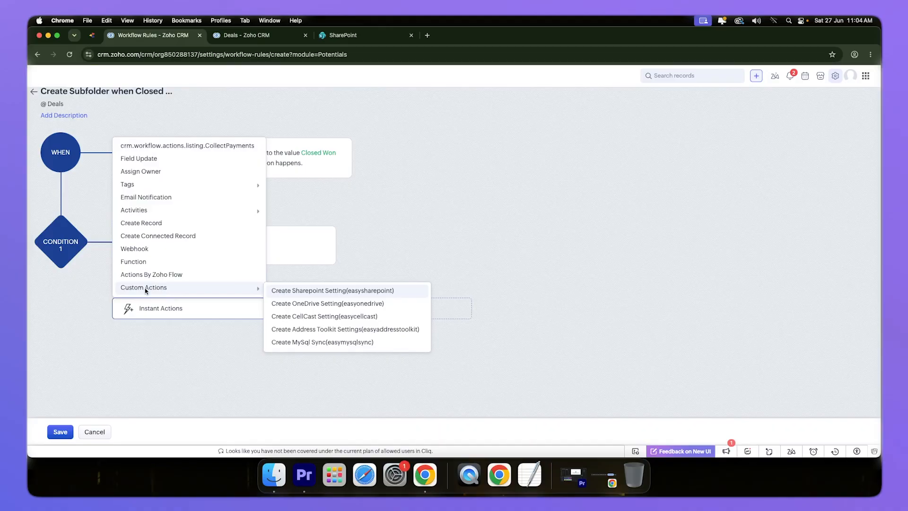
pyautogui.click(312, 291)
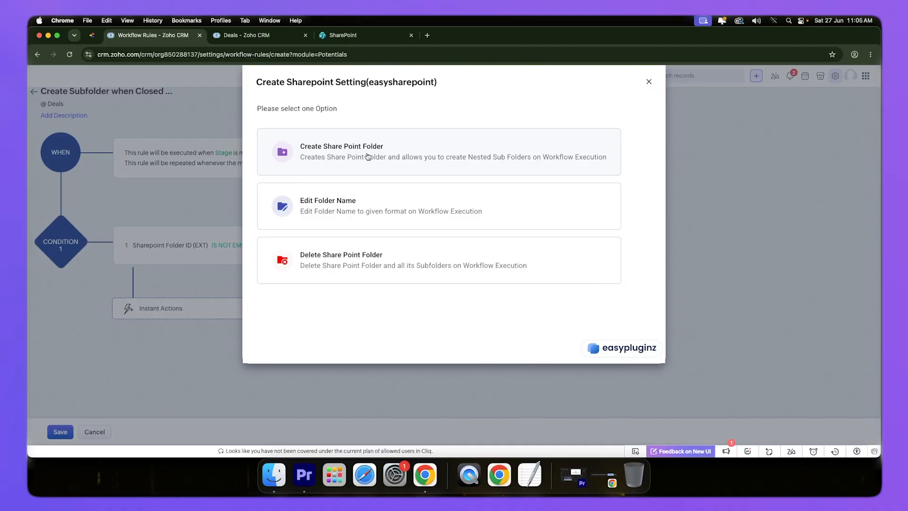
pyautogui.click(369, 156)
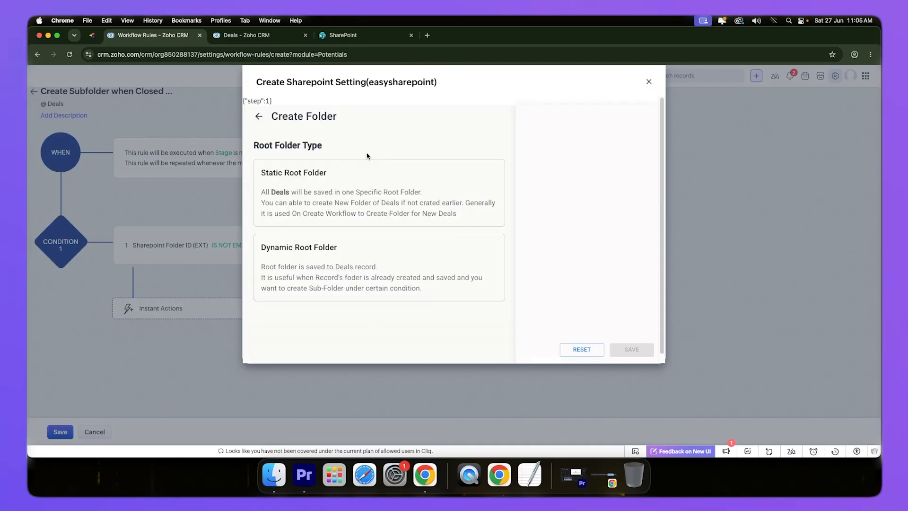
pyautogui.click(348, 270)
# - Select Sharepoint Folder ID (EXT) as the field where the root folder is saved
pyautogui.click(340, 191)
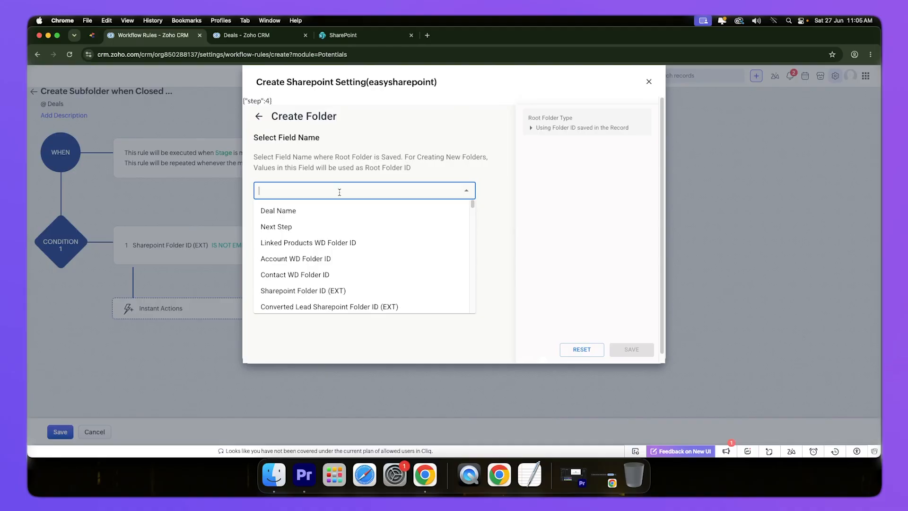
pyautogui.write('shae')
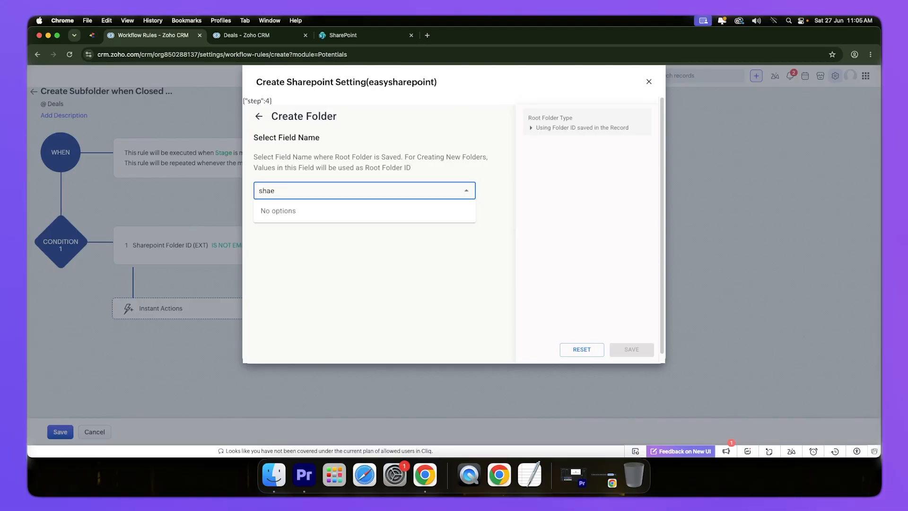
pyautogui.press('BackSpace')
pyautogui.write('r')
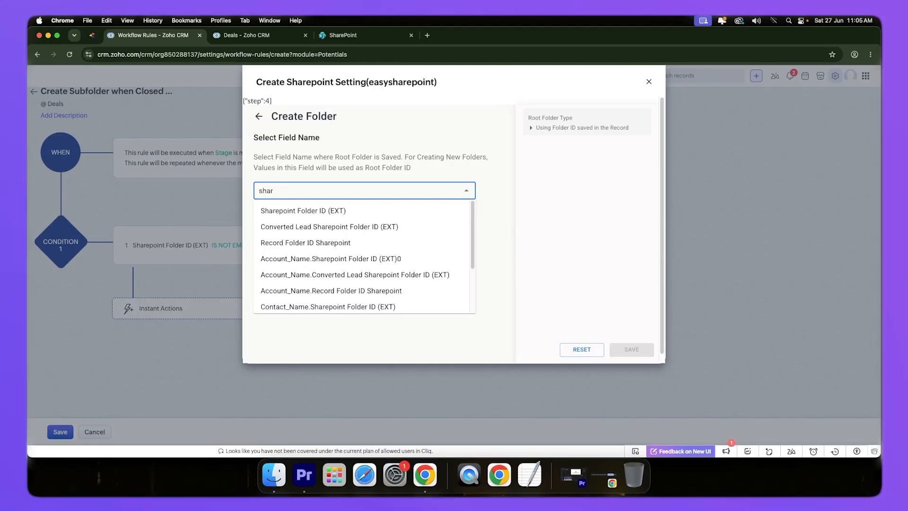
pyautogui.click(313, 214)
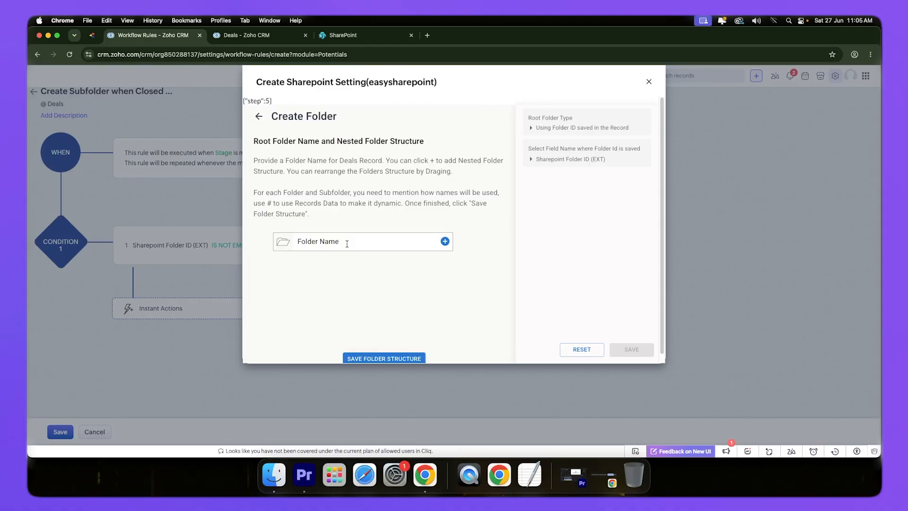
# - Replace the default folder name with the deal's dynamic Stage field and save the folder structure
pyautogui.moveTo(347, 242); pyautogui.dragTo(297, 243)
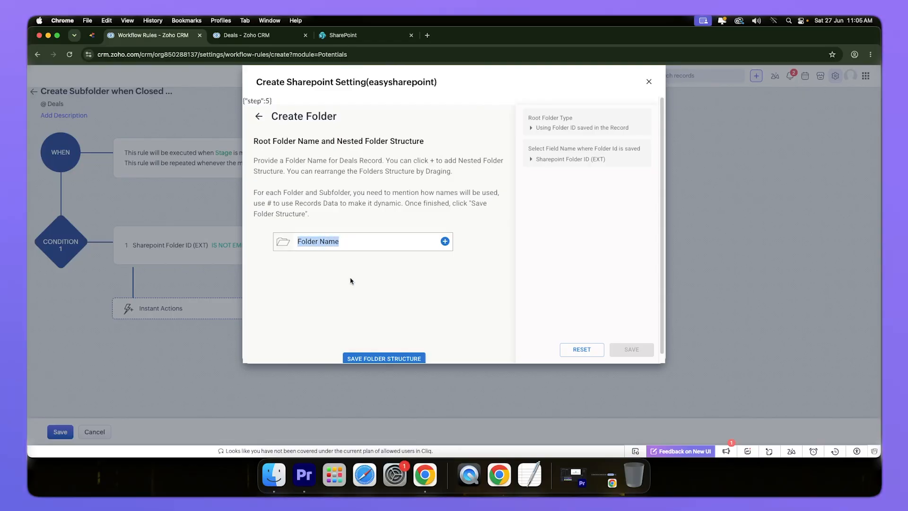
pyautogui.press('BackSpace')
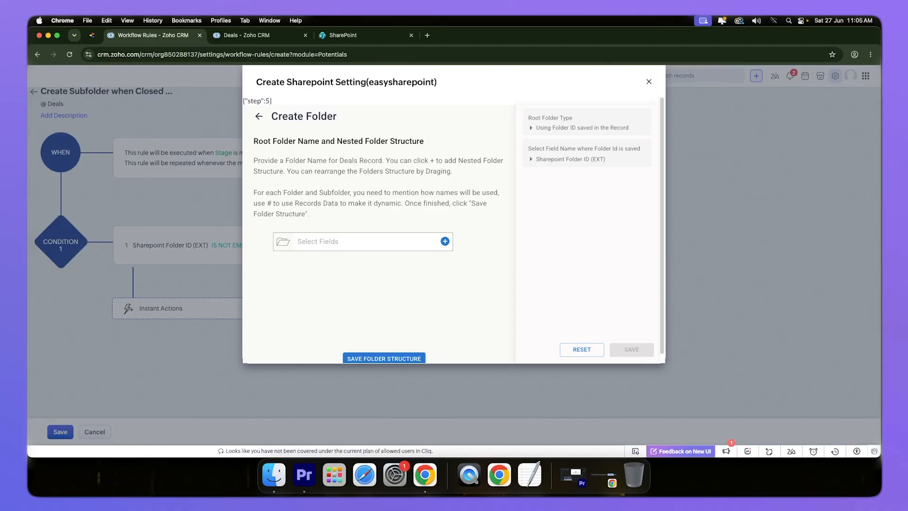
pyautogui.hotkey('shift', '3')
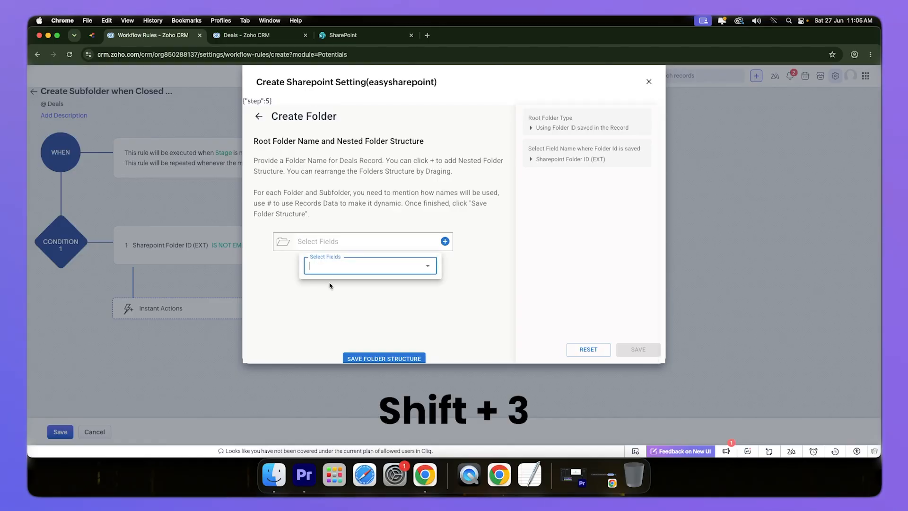
pyautogui.click(336, 268)
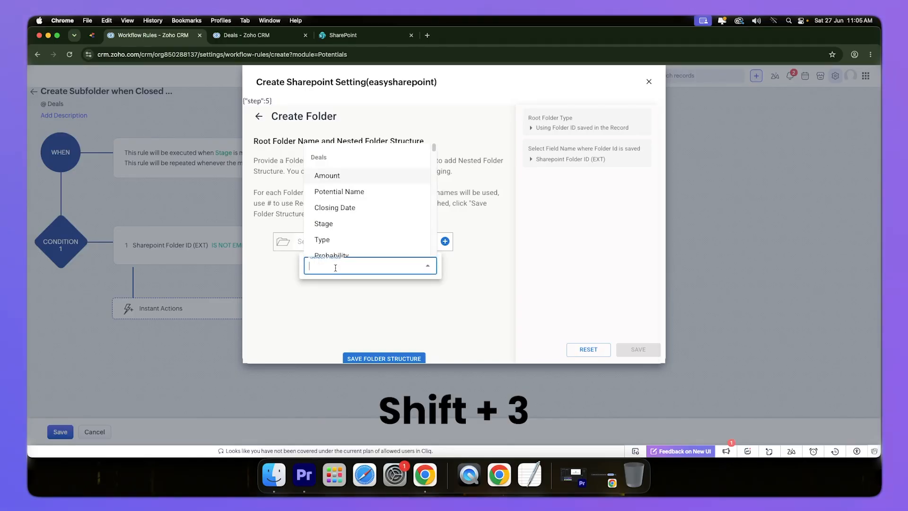
pyautogui.write('stag')
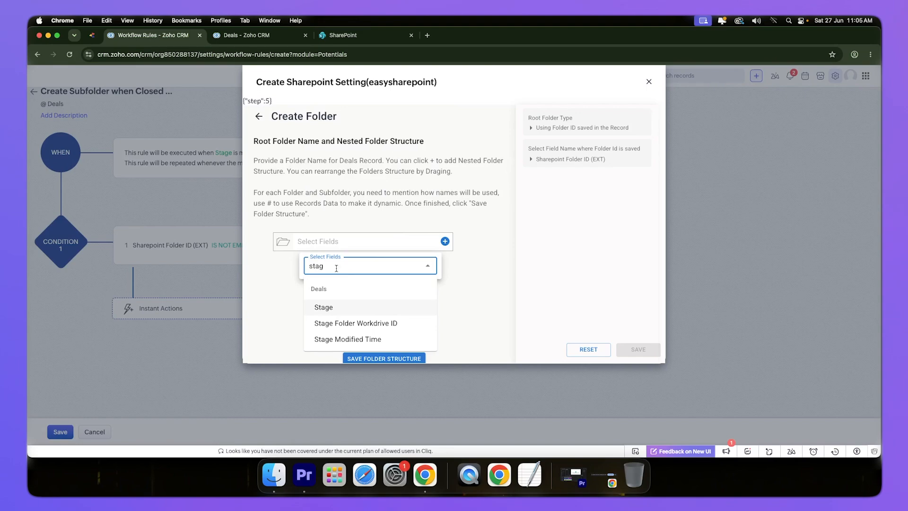
pyautogui.click(348, 307)
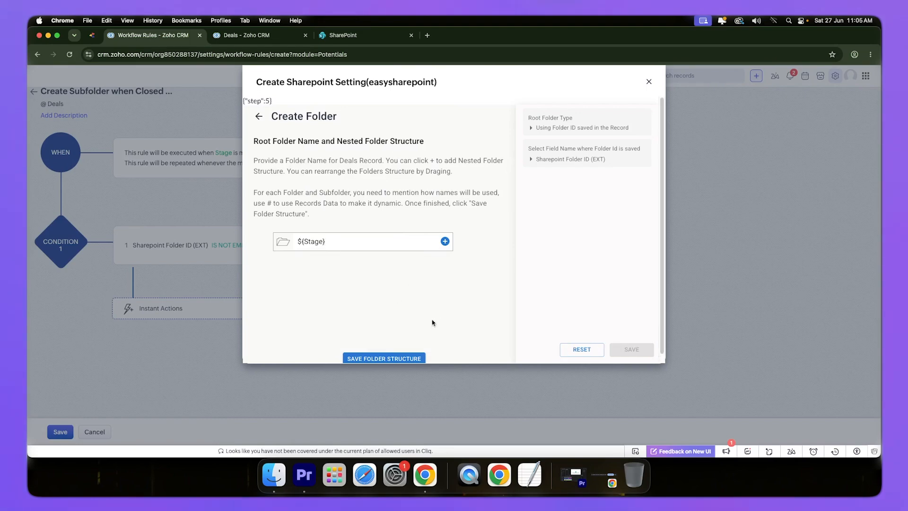
pyautogui.click(388, 359)
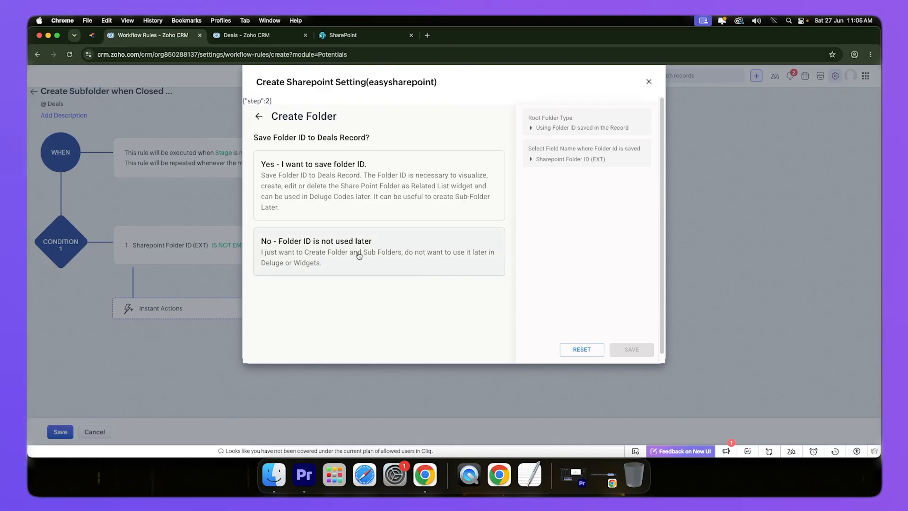
# - Choose not to save the folder ID or create an external shared URL, and save the SharePoint setting
pyautogui.click(320, 255)
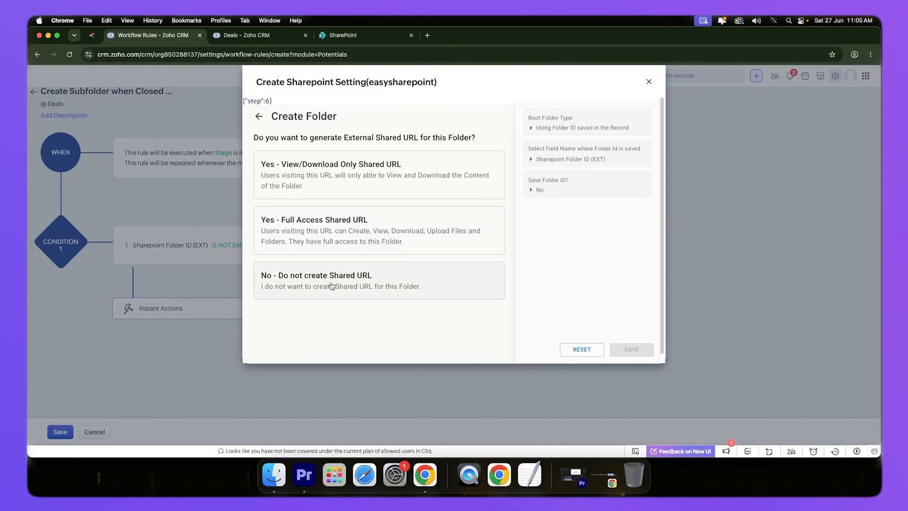
pyautogui.click(366, 283)
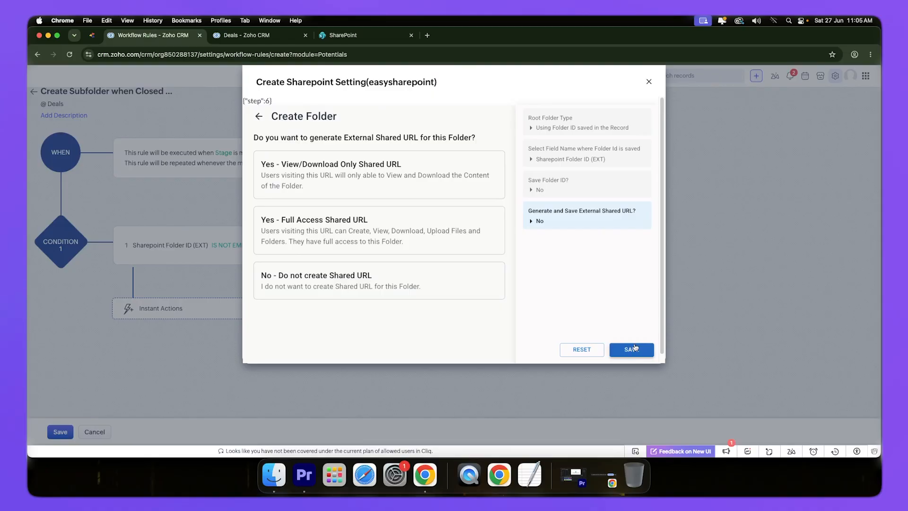
pyautogui.click(630, 349)
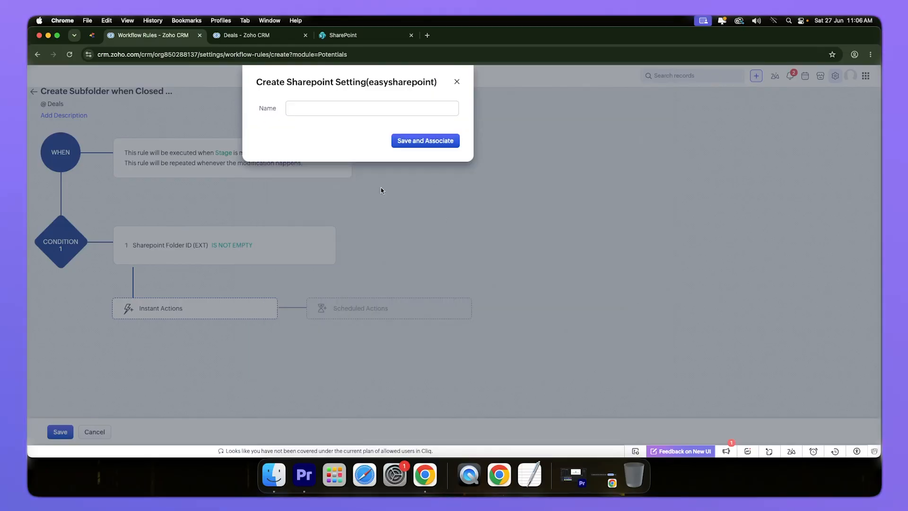
# - Name the action Create Subfolder, associate it with the rule, and save the workflow rule
pyautogui.click(335, 107)
pyautogui.write('Create Subfolder')
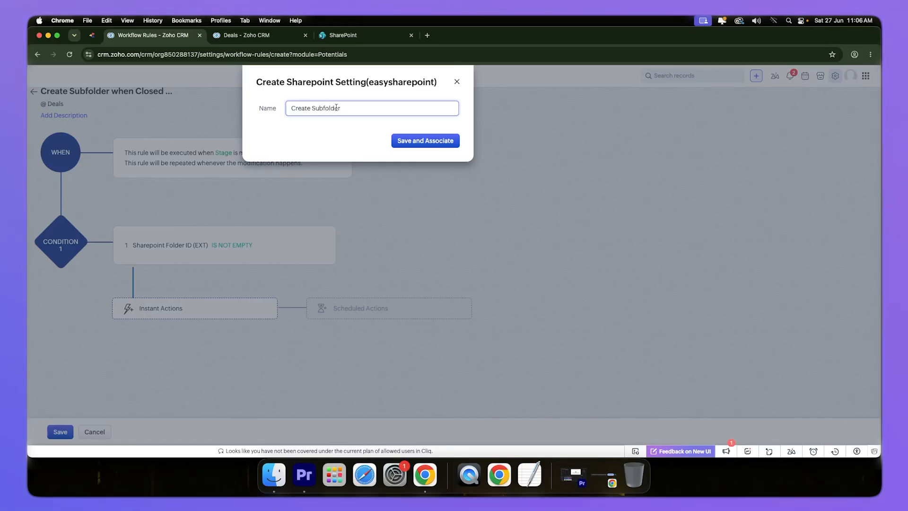
pyautogui.click(432, 141)
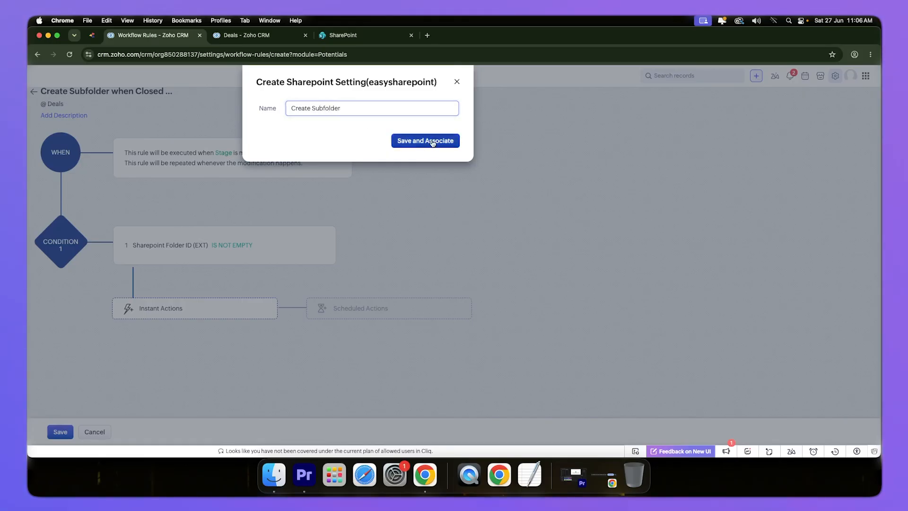
pyautogui.click(60, 432)
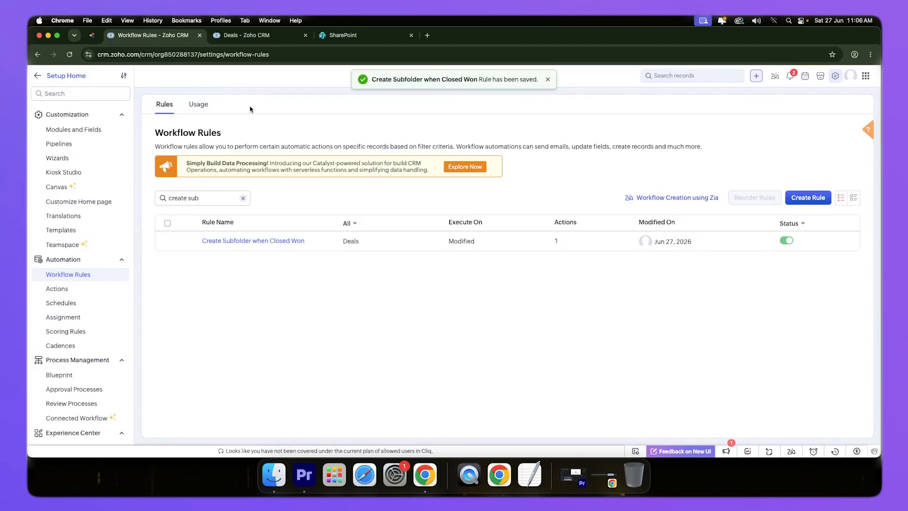
# - Create and save a new deal named Test deal 2 in the Deals module
pyautogui.click(241, 35)
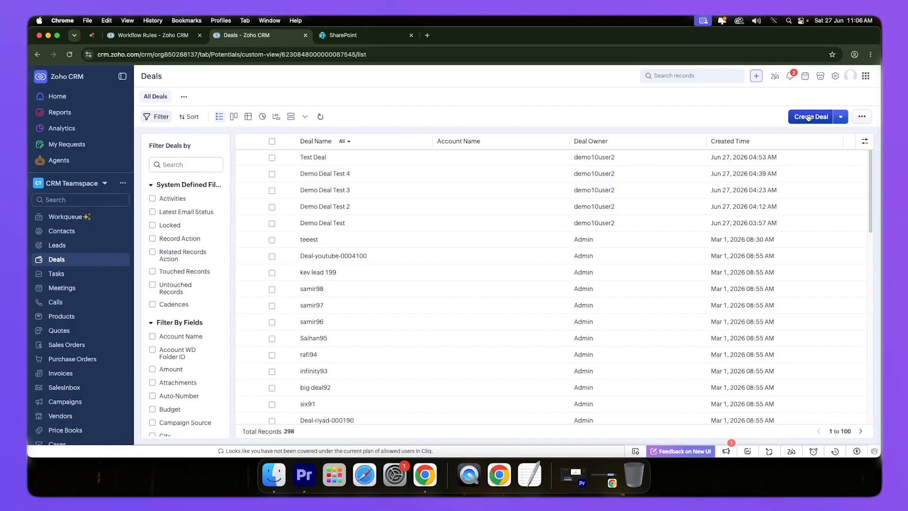
pyautogui.click(809, 117)
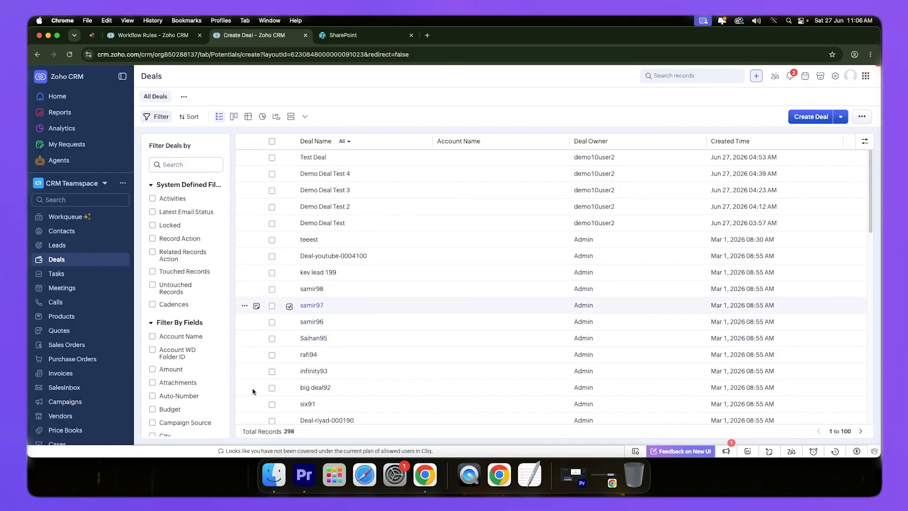
pyautogui.click(275, 347)
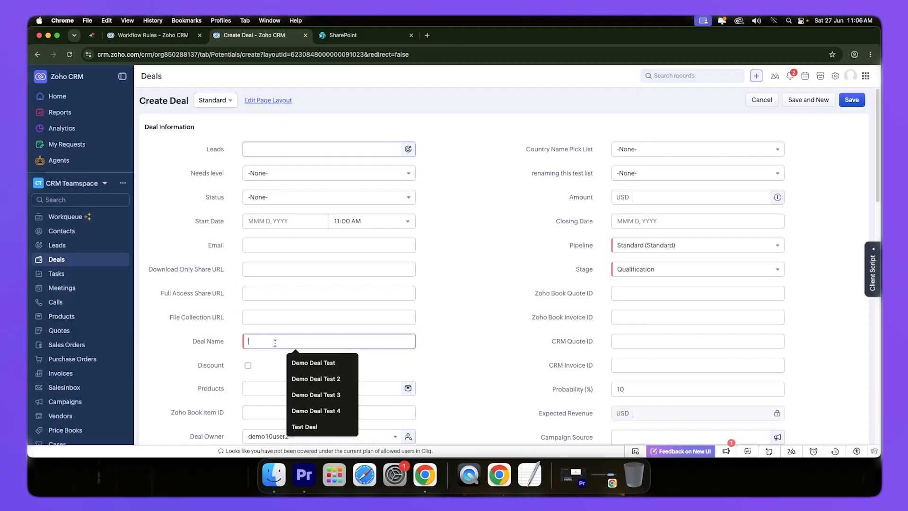
pyautogui.write('Test de')
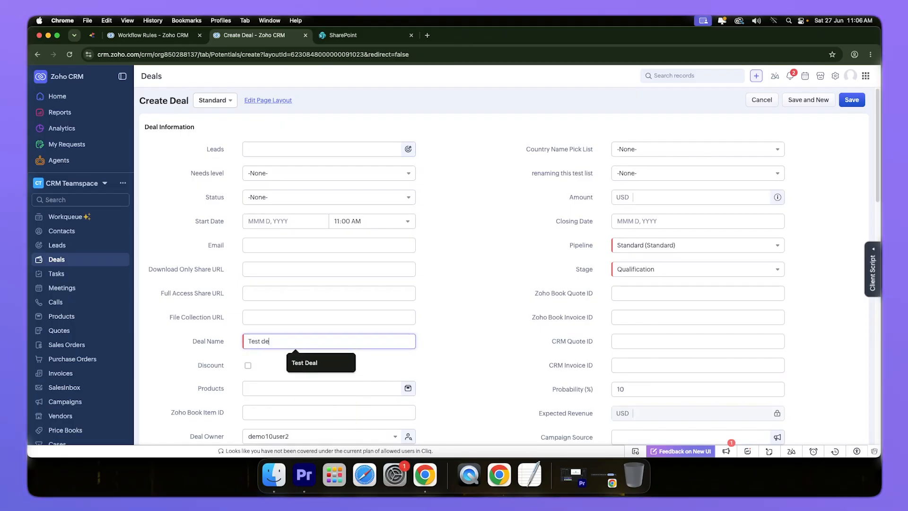
pyautogui.write('al 2')
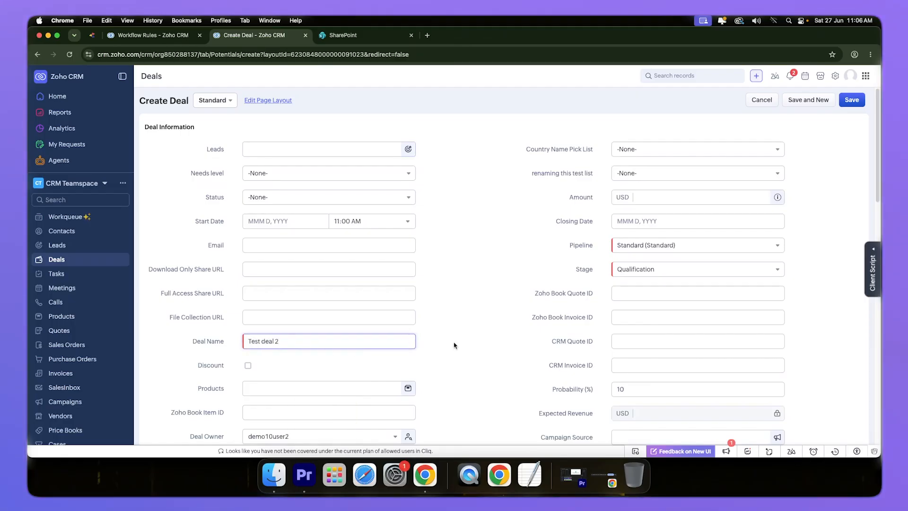
pyautogui.click(427, 341)
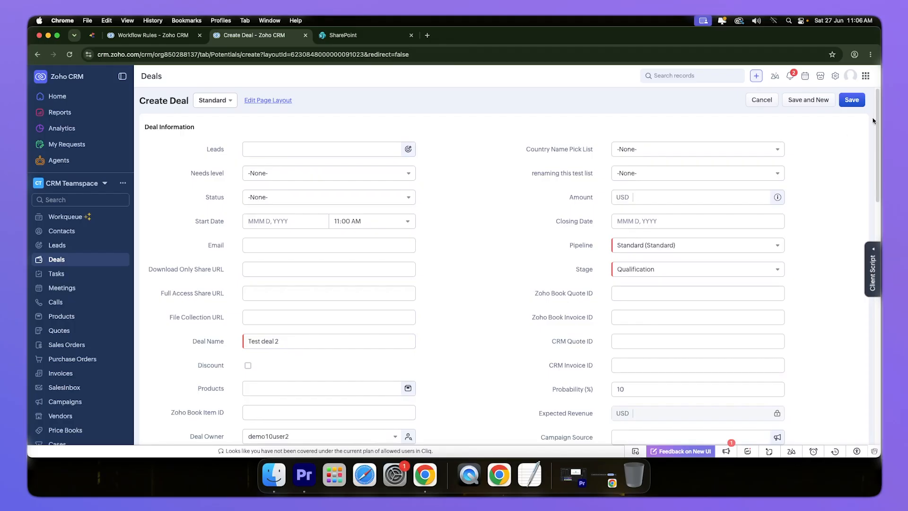
pyautogui.click(852, 100)
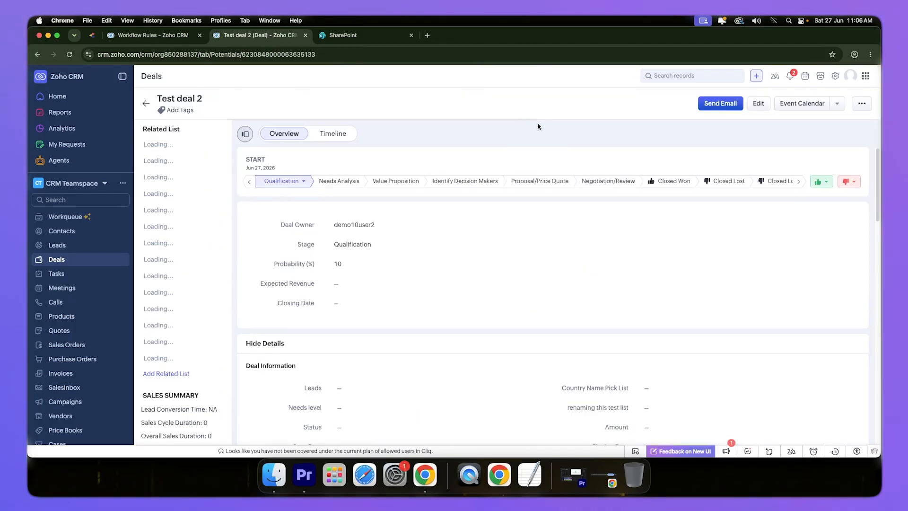
# - Reload the Test deal 2 record and check its timeline for the SharePoint folder creation, returning to the overview
pyautogui.click(69, 55)
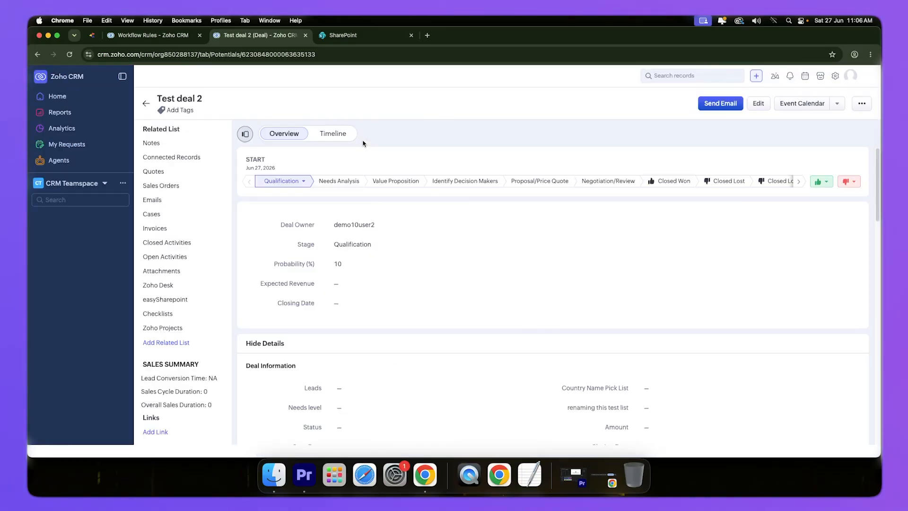
pyautogui.click(323, 135)
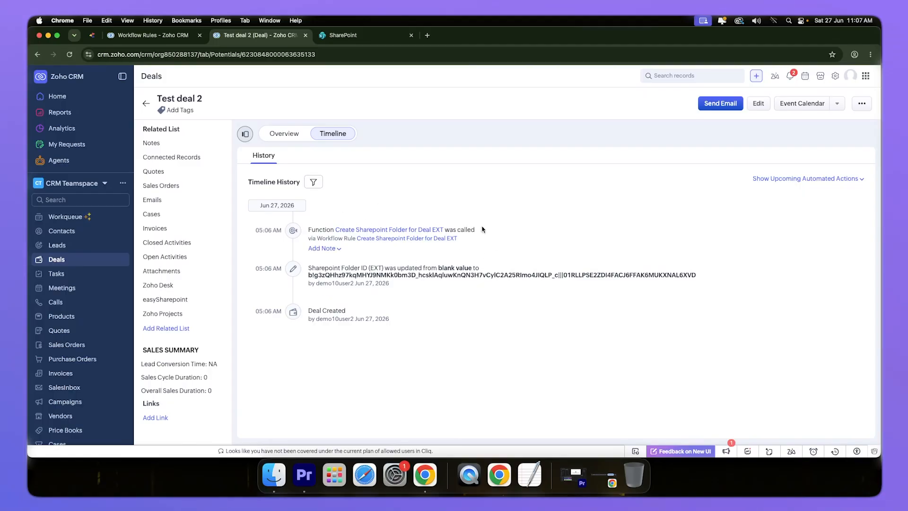
pyautogui.click(276, 140)
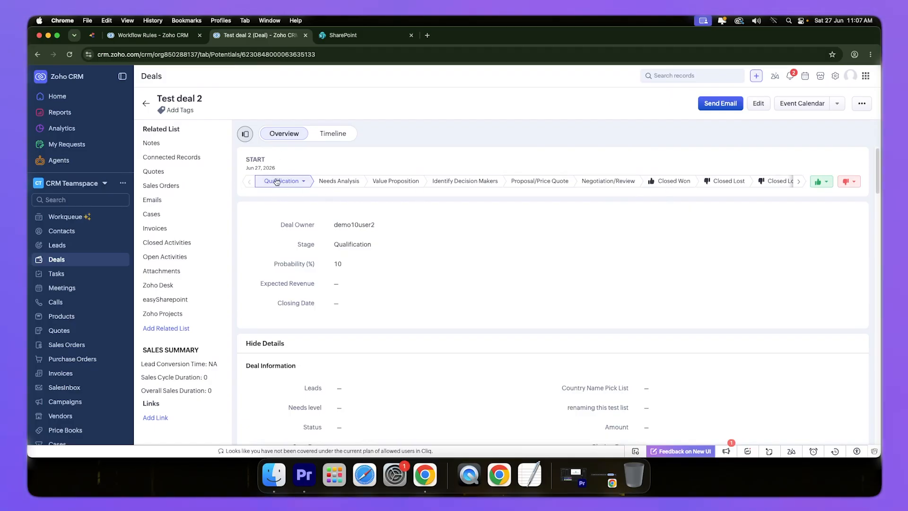
# - Switch to SharePoint and open Test deal 2 in the Communication site's New Test Deals document folder, sorted by newest modification
pyautogui.click(343, 35)
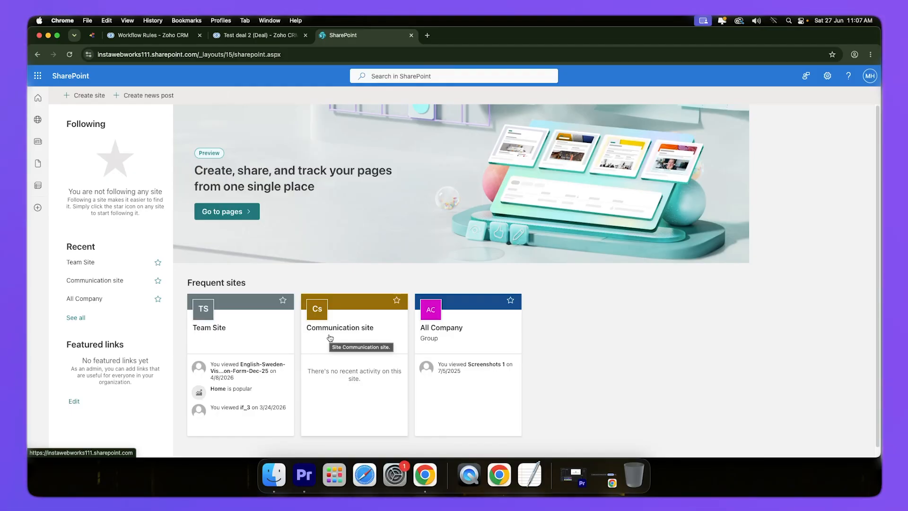
pyautogui.click(330, 338)
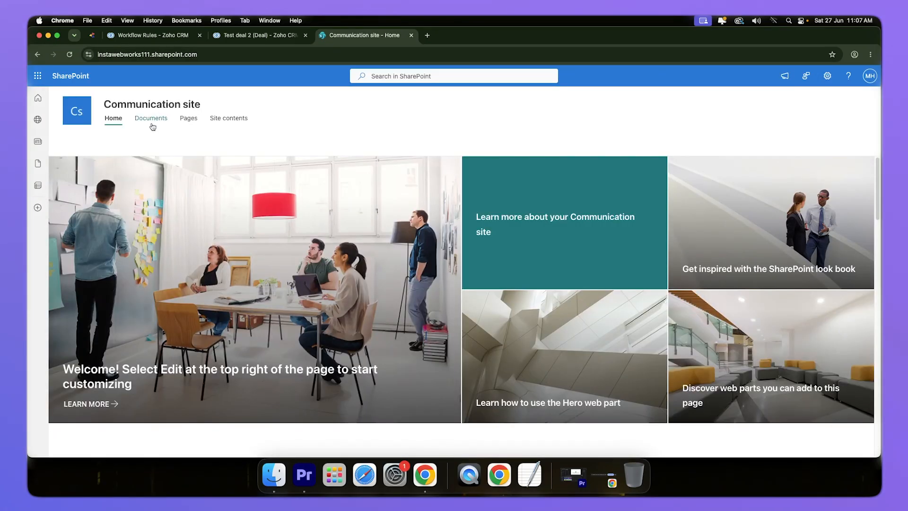
pyautogui.click(152, 124)
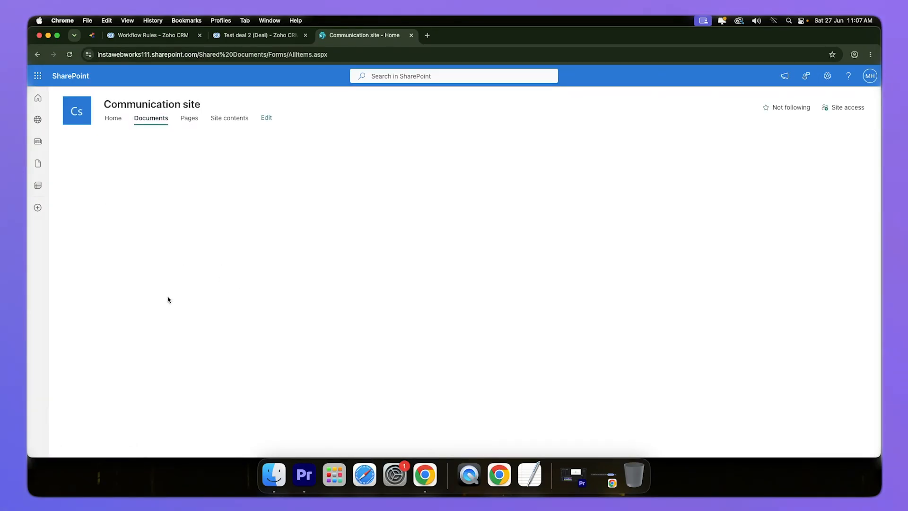
pyautogui.scroll(-2, 158, 327)
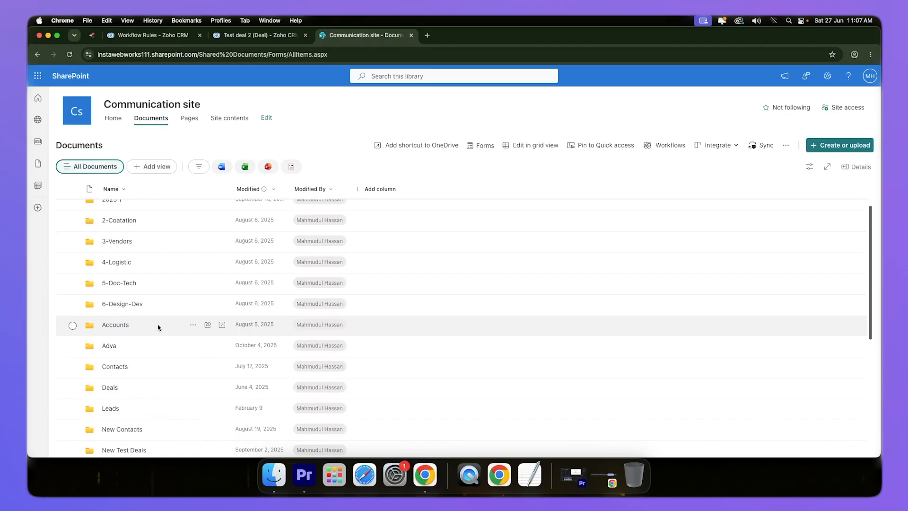
pyautogui.scroll(-5, 158, 327)
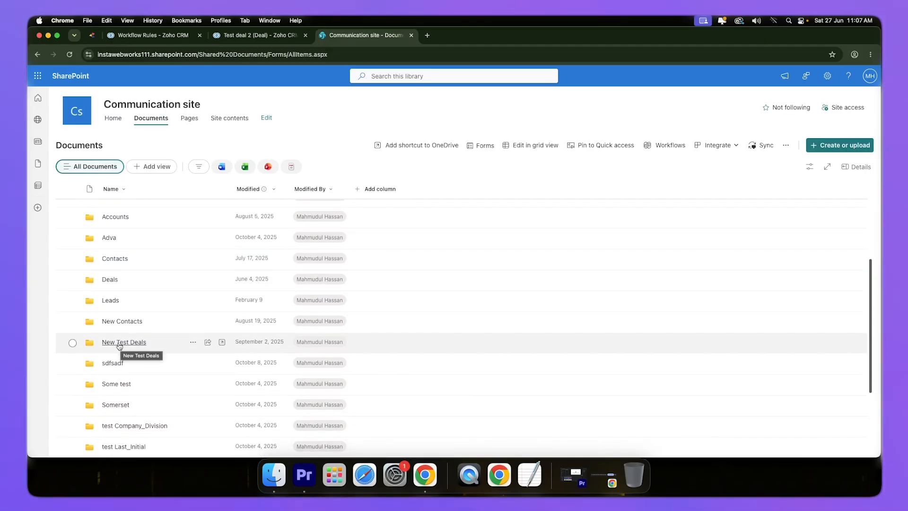
pyautogui.click(120, 343)
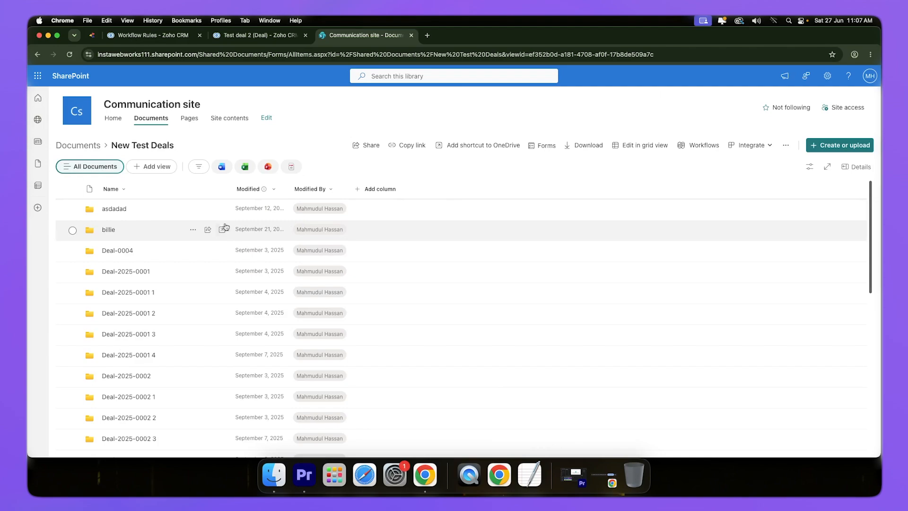
pyautogui.click(274, 189)
pyautogui.click(250, 222)
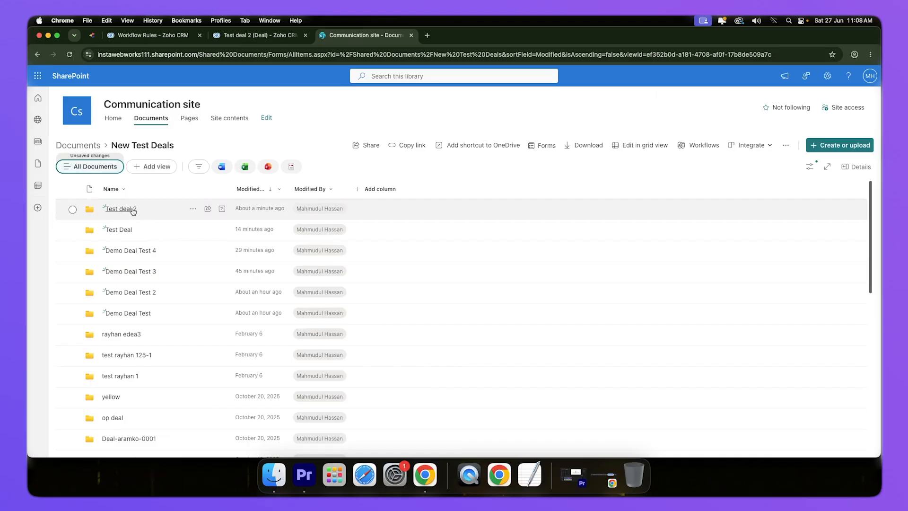
pyautogui.click(122, 209)
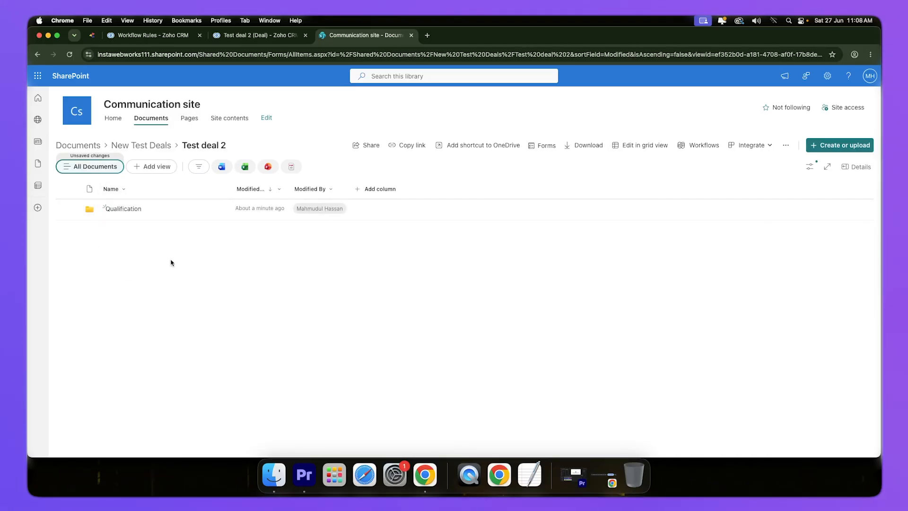
# - Back in Zoho CRM, change Test deal 2's stage to Closed Won with an amount of USD 43354
pyautogui.click(247, 36)
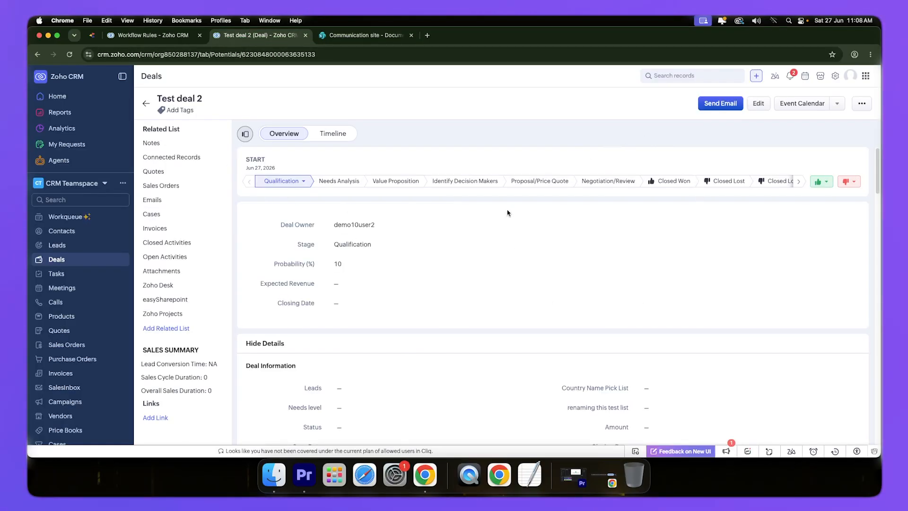
pyautogui.click(672, 182)
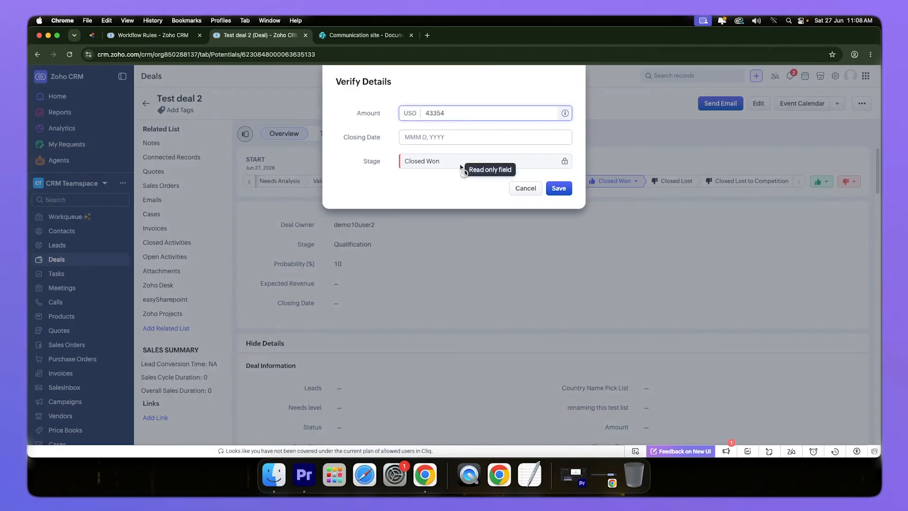
pyautogui.click(458, 197)
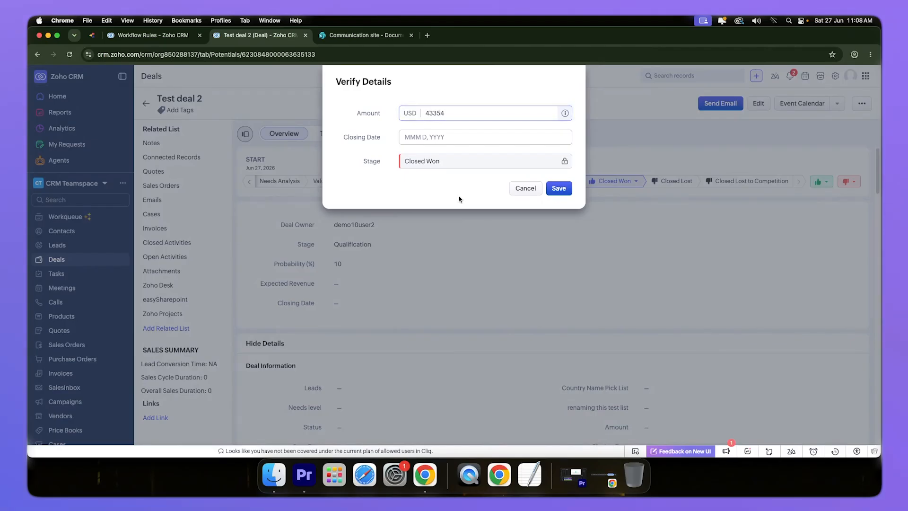
pyautogui.click(560, 188)
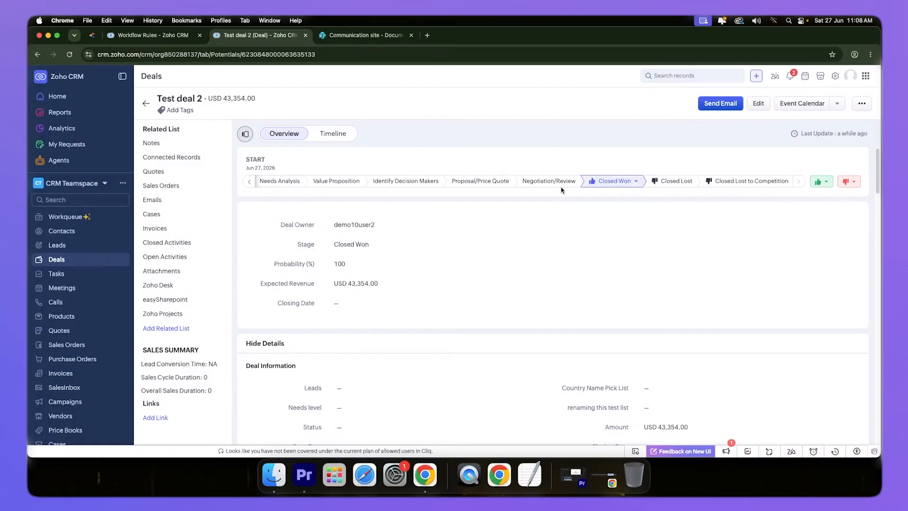
# - Check the reloaded deal's timeline for the workflow run and the refreshed Test deal 2 folder in SharePoint for the new subfolder
pyautogui.click(69, 54)
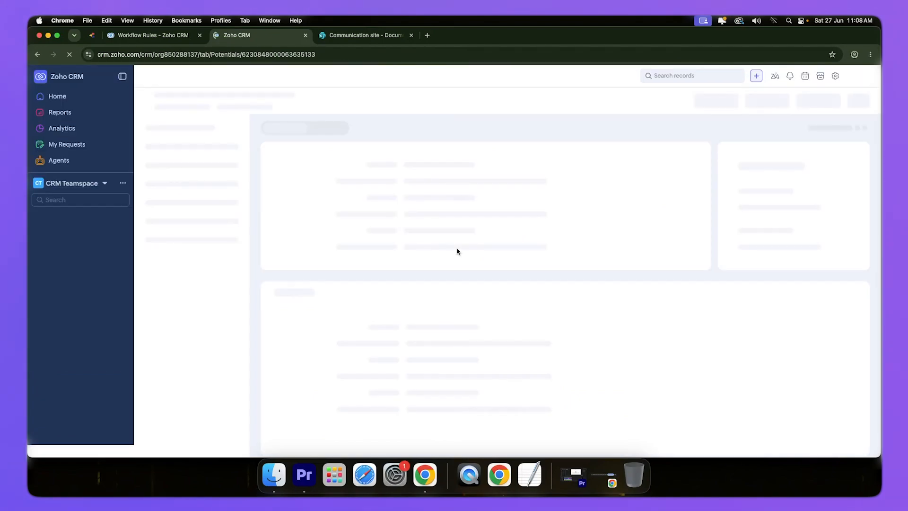
pyautogui.click(334, 134)
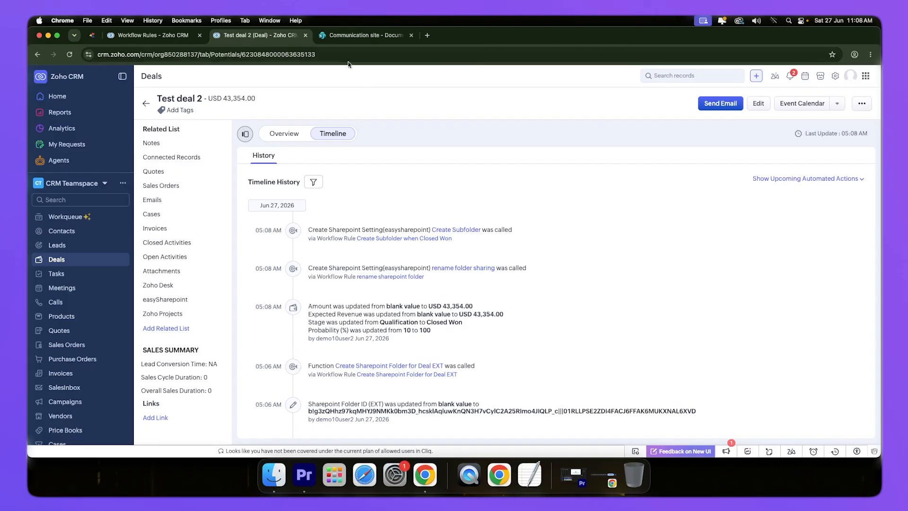
pyautogui.click(350, 36)
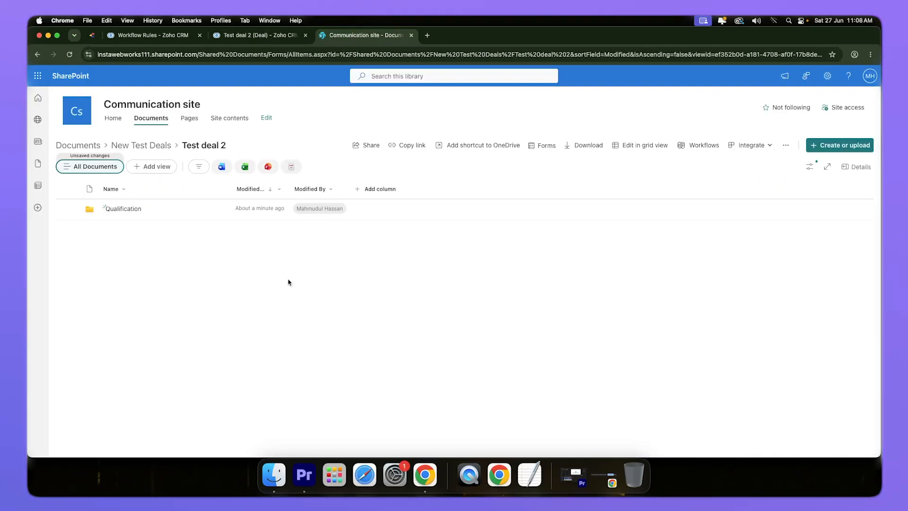
pyautogui.click(69, 54)
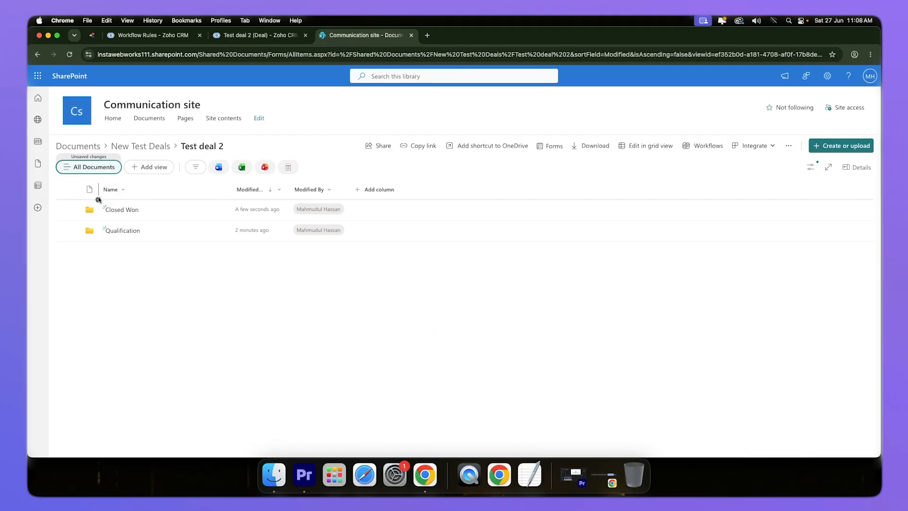